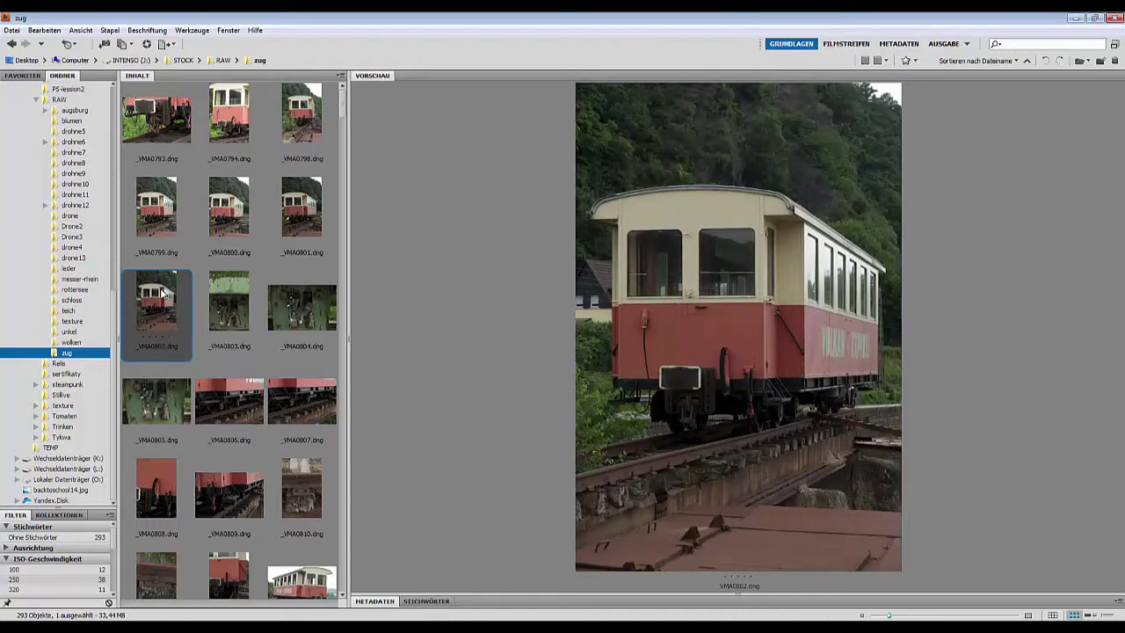
Preview the close-ups of the green electrical panel, _VMA0803.dng to _VMA0805.dng.
{"action": "left_click", "coordinate": [233, 299]}
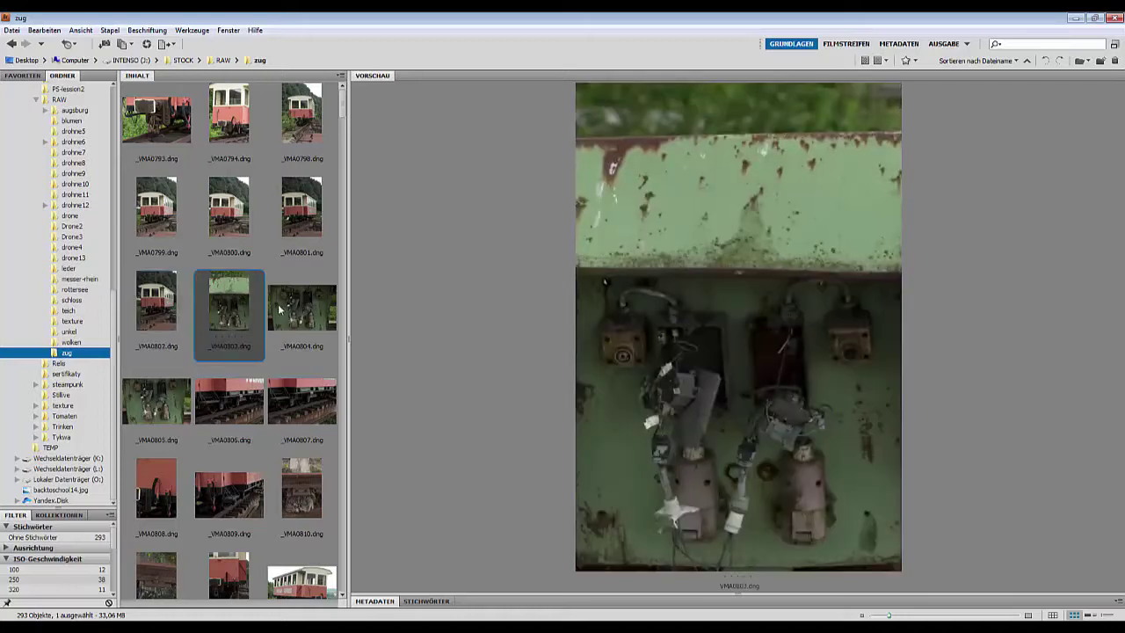
{"action": "left_click", "coordinate": [314, 318]}
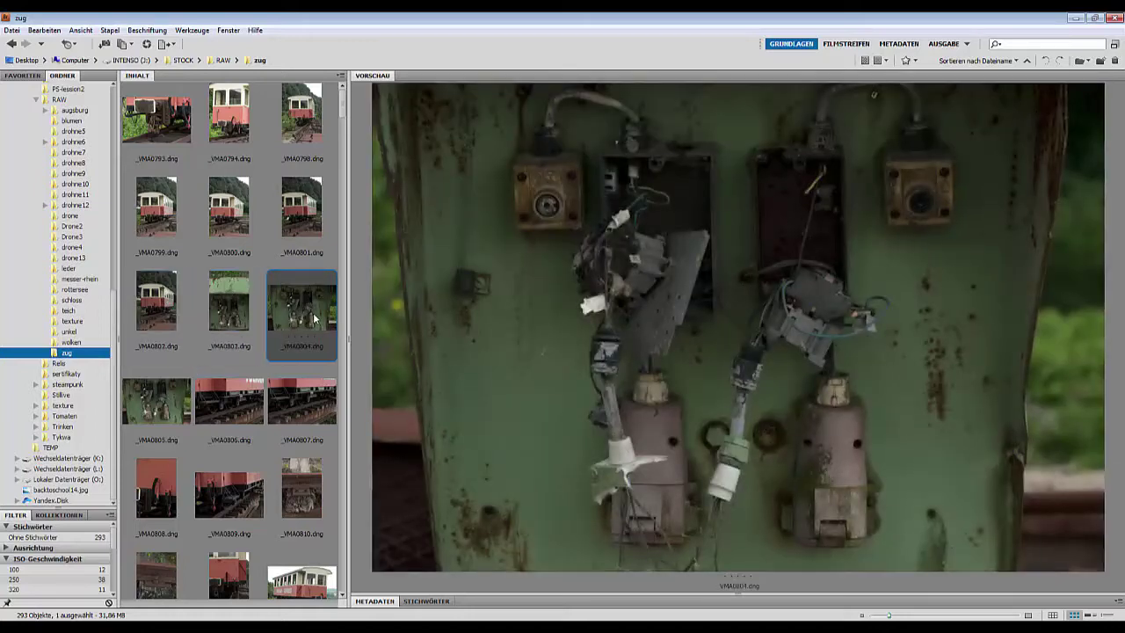
{"action": "left_click", "coordinate": [165, 410]}
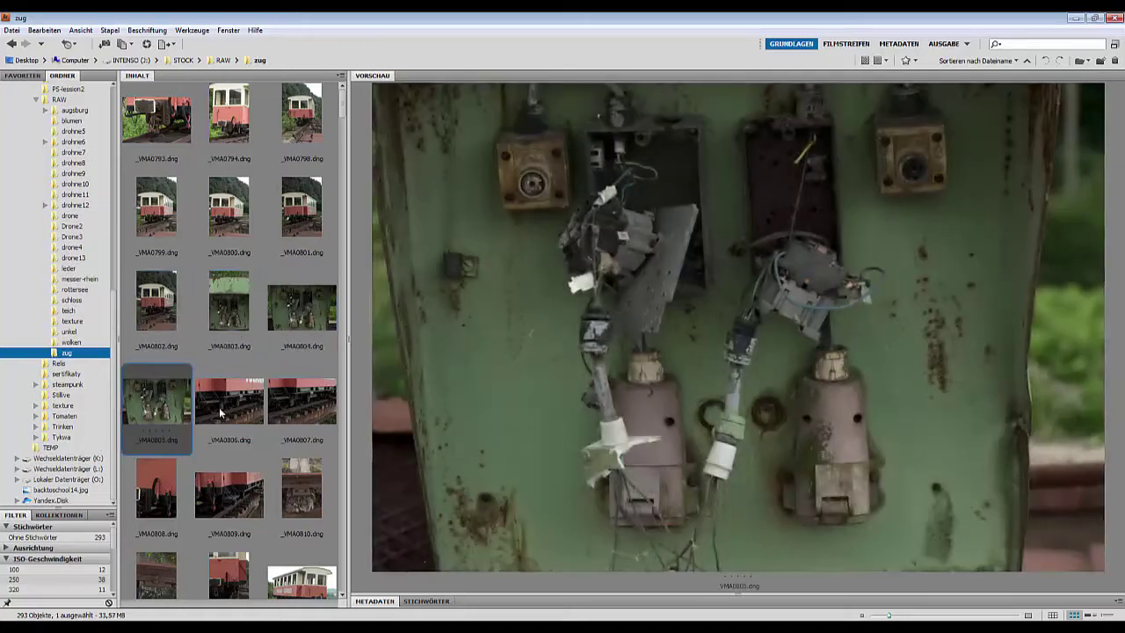
Inspect the wagon undercarriage in _VMA0806.dng at full screen, and preview the similar shot _VMA0807.dng.
{"action": "left_click", "coordinate": [233, 405]}
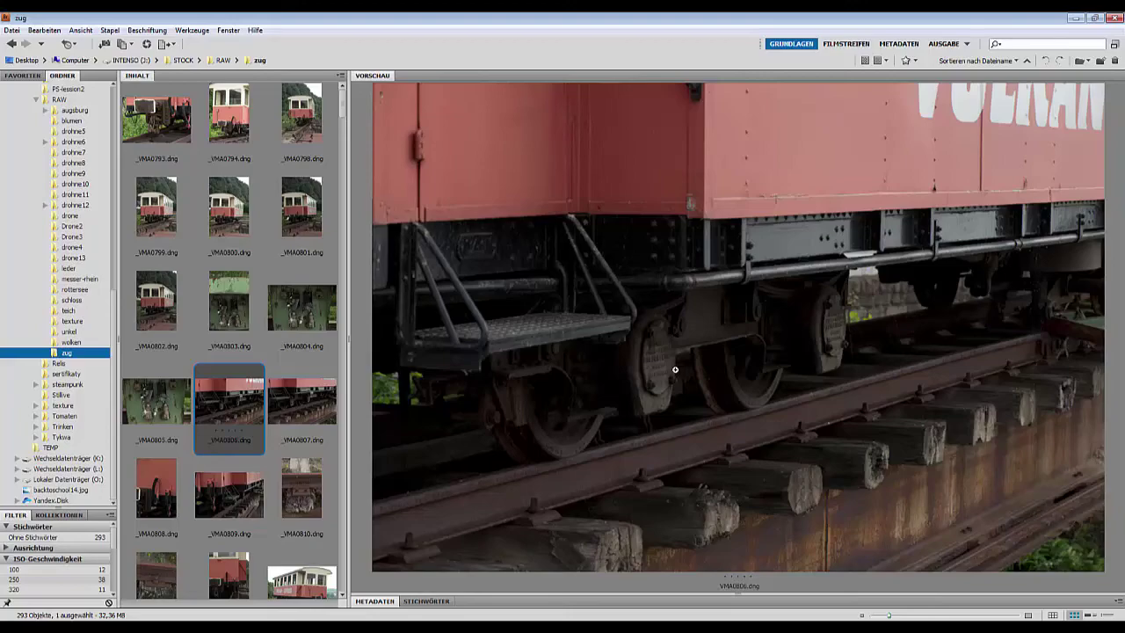
{"action": "key", "text": "space"}
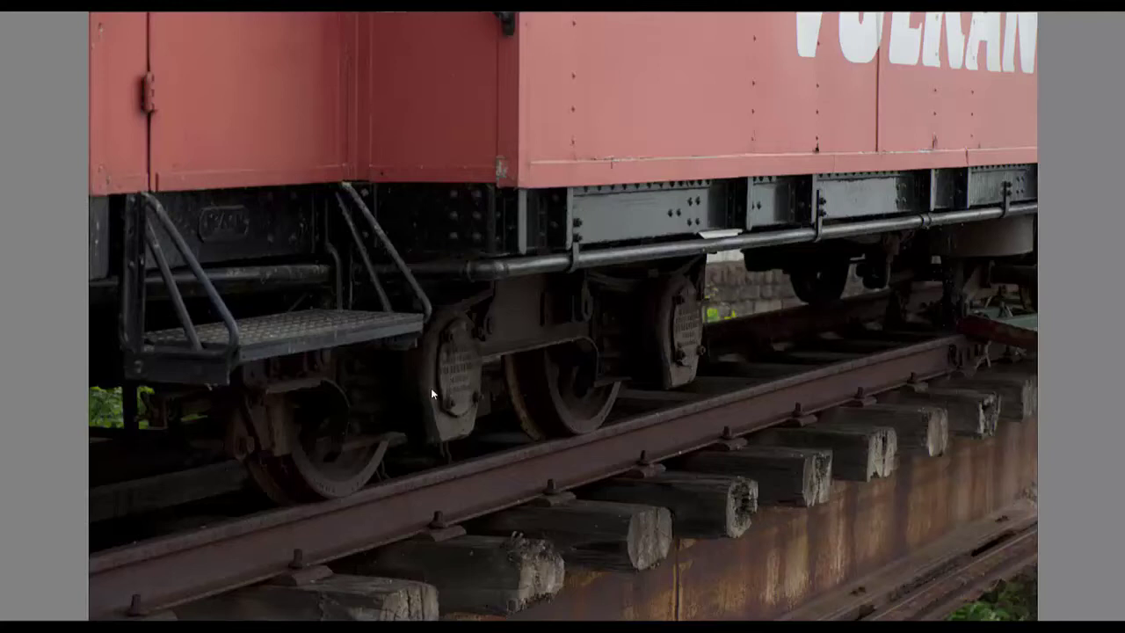
{"action": "key", "text": "space"}
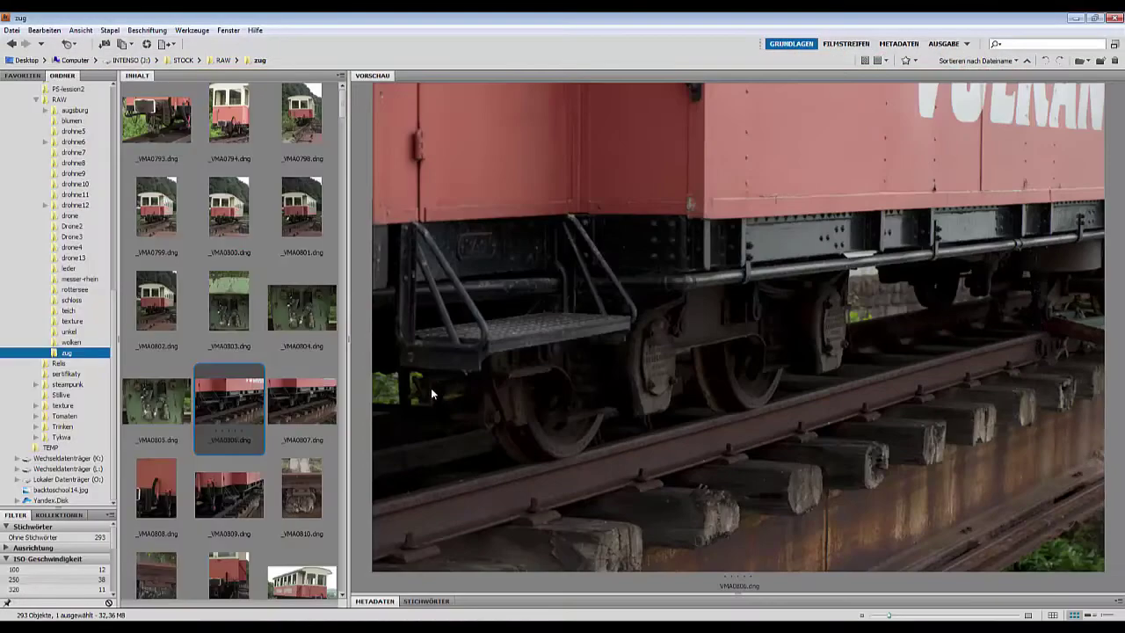
{"action": "left_click", "coordinate": [287, 413]}
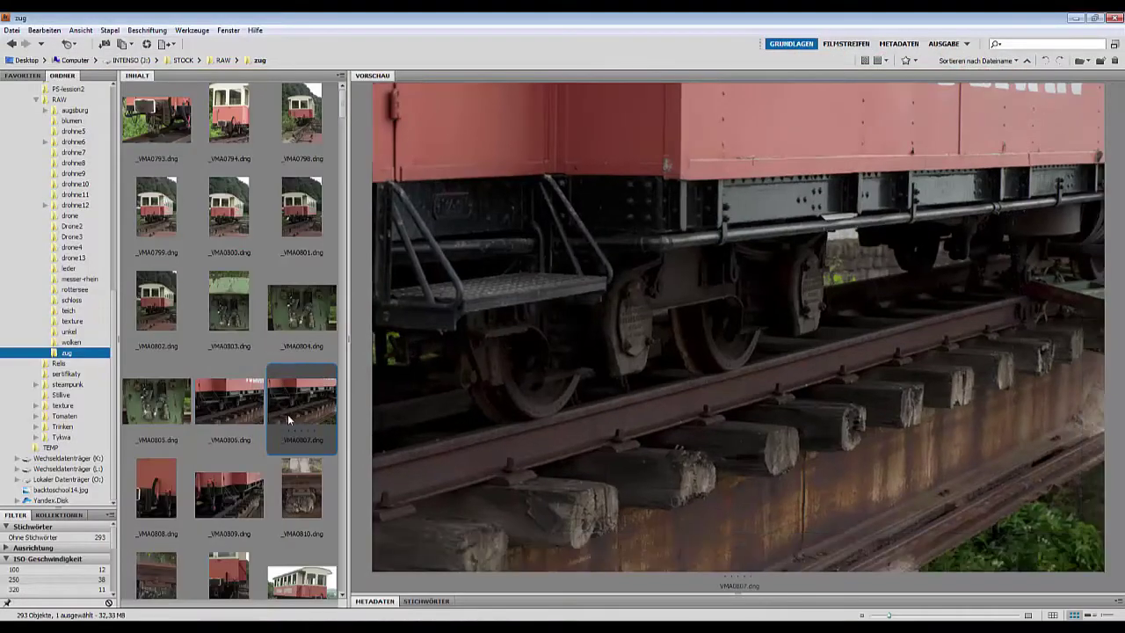
Preview the brake hose, rail and sleeper detail photos from _VMA0808.dng to _VMA0812.dng.
{"action": "scroll", "coordinate": [290, 414], "scroll_direction": "down", "scroll_amount": 2}
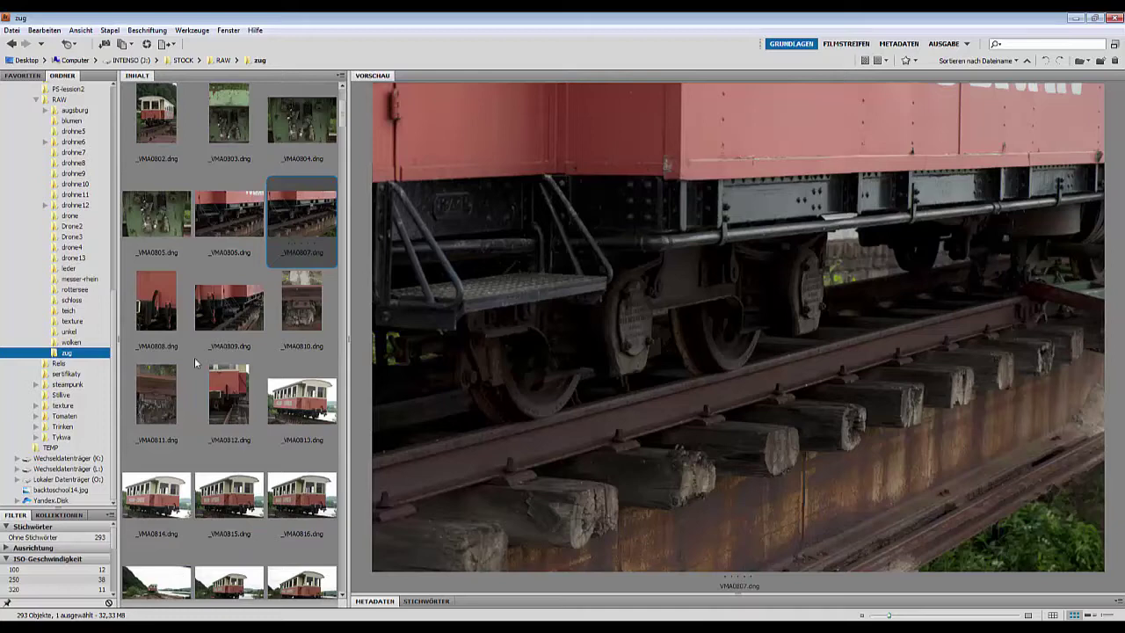
{"action": "left_click", "coordinate": [169, 312]}
{"action": "left_click", "coordinate": [244, 318]}
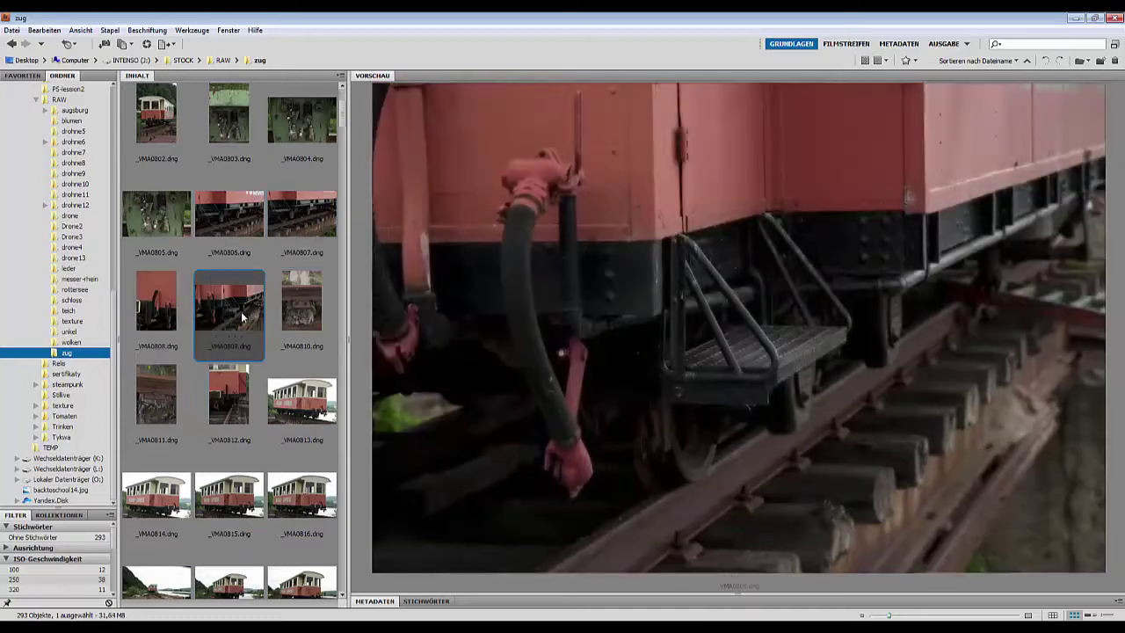
{"action": "left_click", "coordinate": [312, 323]}
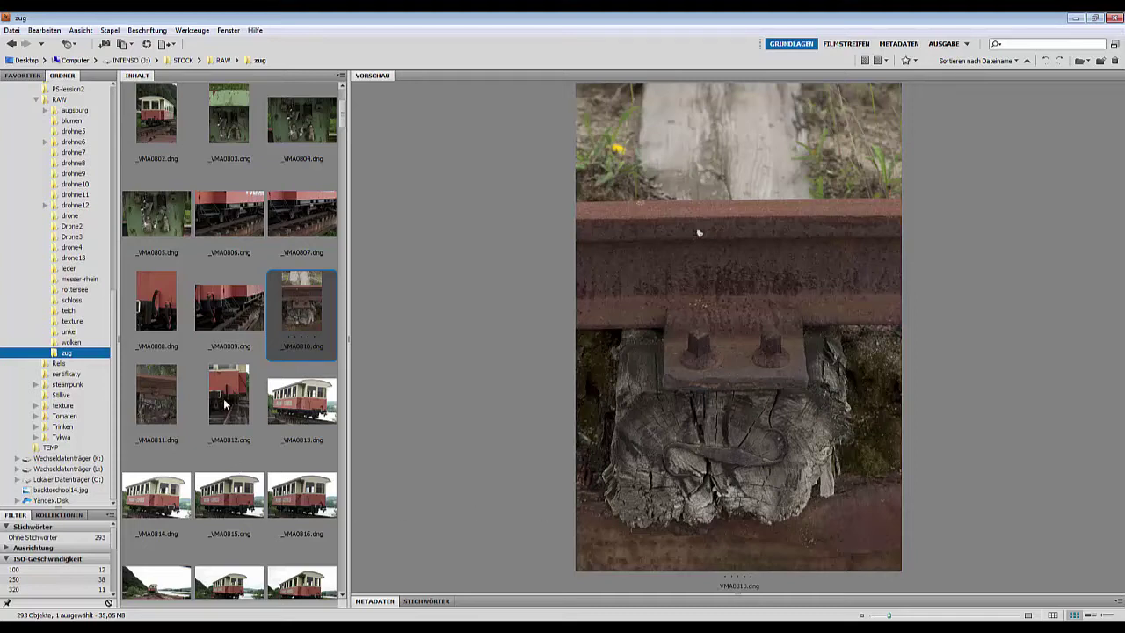
{"action": "left_click", "coordinate": [146, 405]}
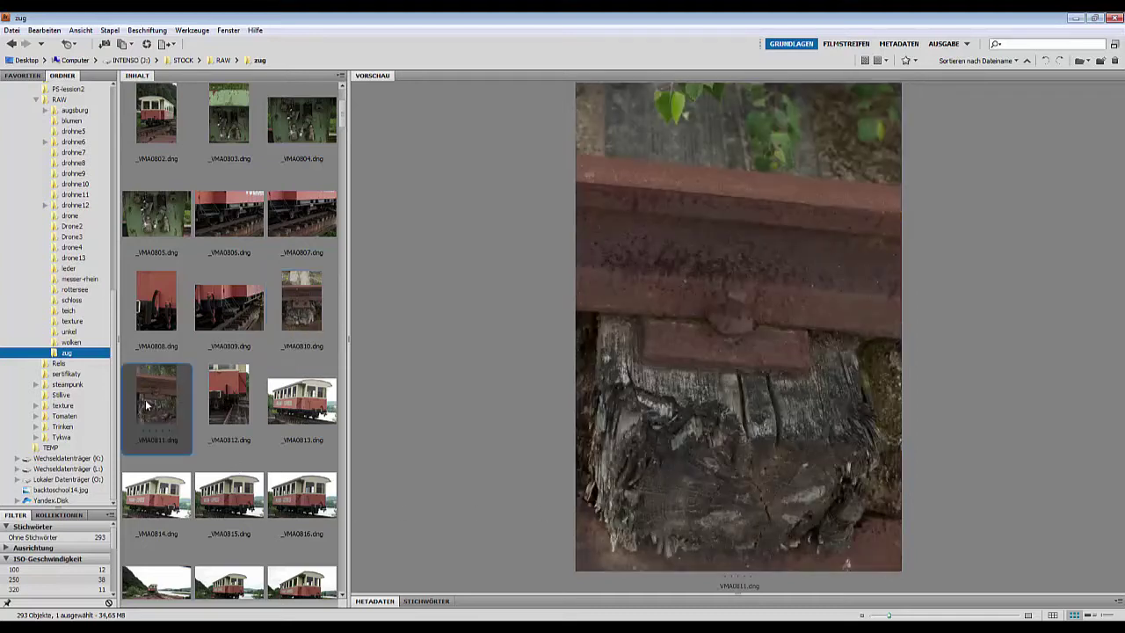
{"action": "left_click", "coordinate": [231, 403]}
Preview the Vulkan-Express wagon photos _VMA0813.dng to _VMA0816.dng one by one.
{"action": "left_click", "coordinate": [291, 408]}
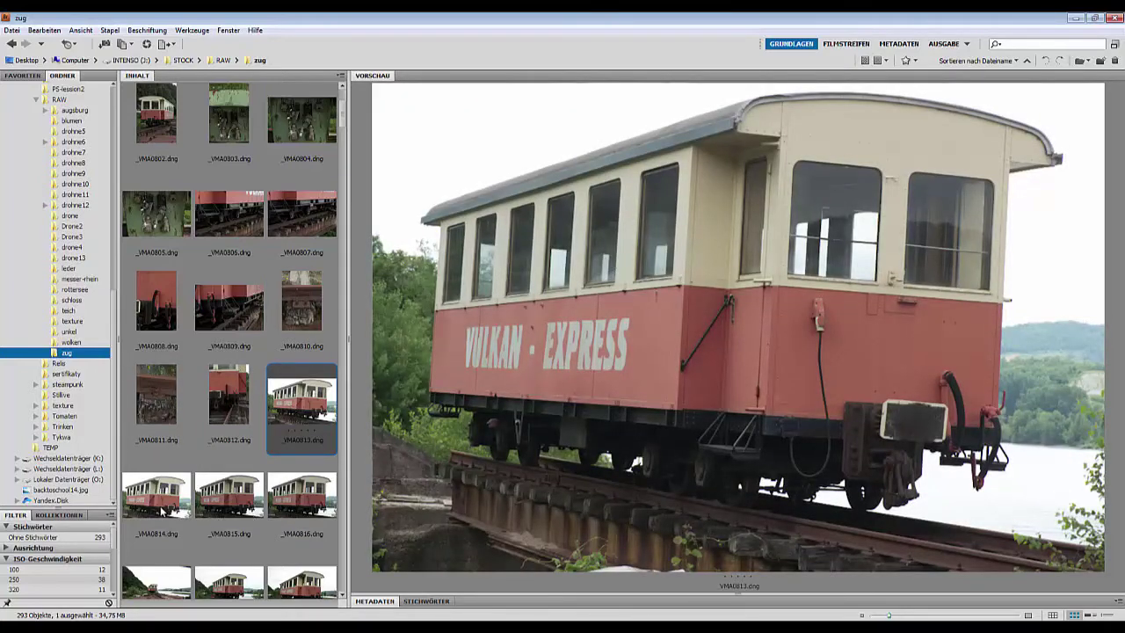
{"action": "left_click", "coordinate": [164, 509]}
{"action": "left_click", "coordinate": [230, 505]}
{"action": "left_click", "coordinate": [303, 499]}
Examine further wagon photos: _VMA0820.dng, _VMA0817.dng to _VMA0819.dng, _VMA0827.dng and _VMA0826.dng.
{"action": "scroll", "coordinate": [302, 494], "scroll_direction": "down", "scroll_amount": 4}
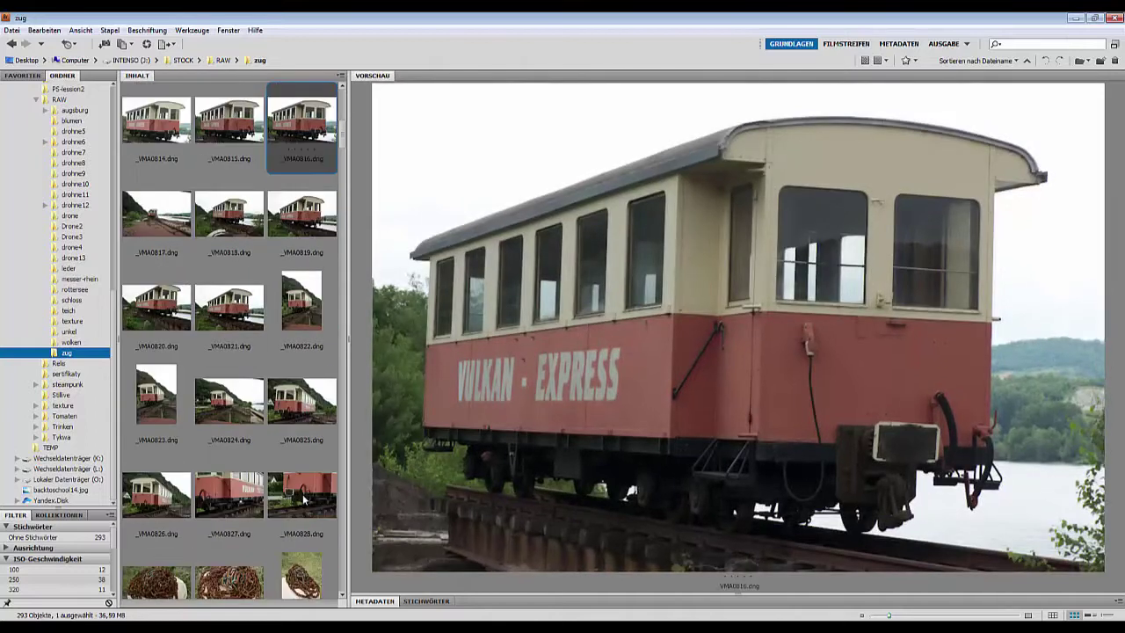
{"action": "left_click", "coordinate": [167, 304]}
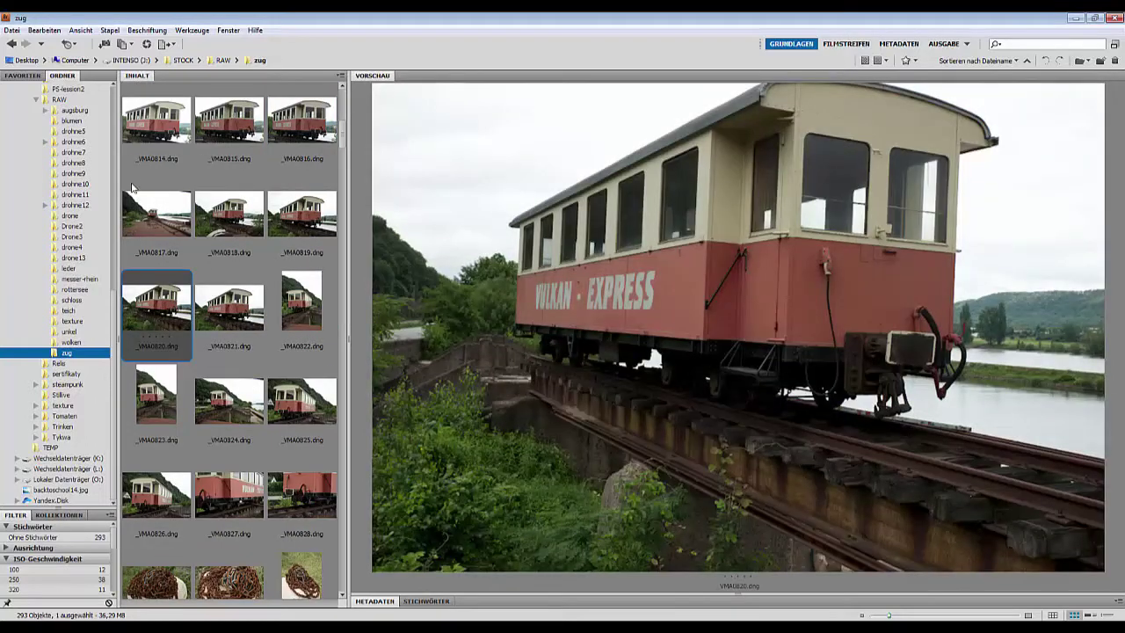
{"action": "left_click", "coordinate": [158, 224]}
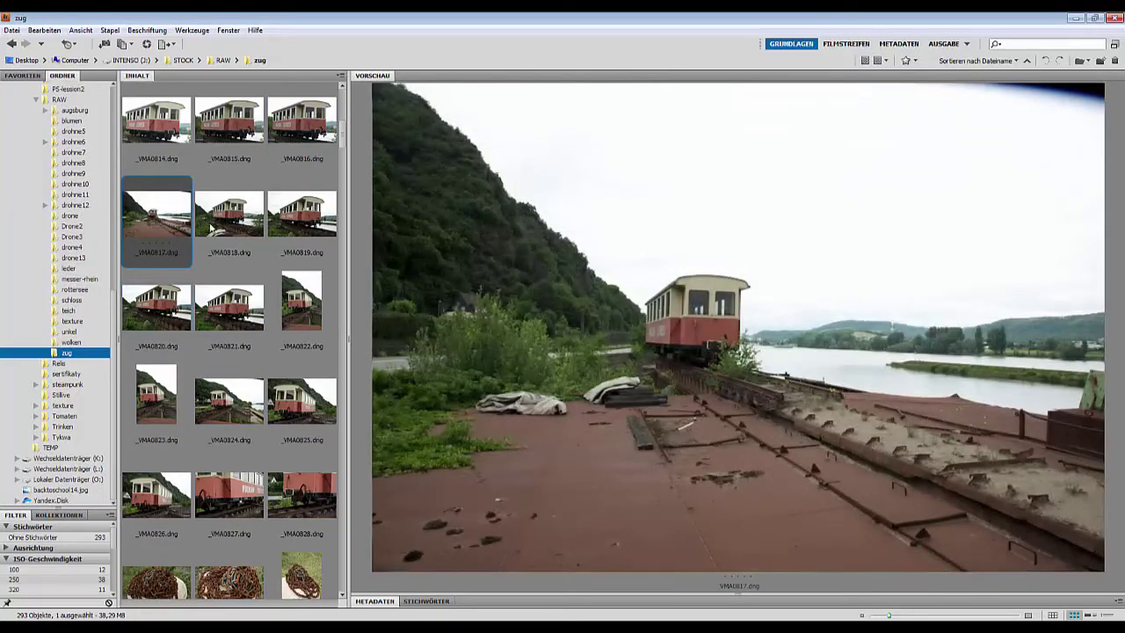
{"action": "left_click", "coordinate": [239, 226]}
{"action": "left_click", "coordinate": [312, 230]}
{"action": "scroll", "coordinate": [297, 354], "scroll_direction": "down", "scroll_amount": 2}
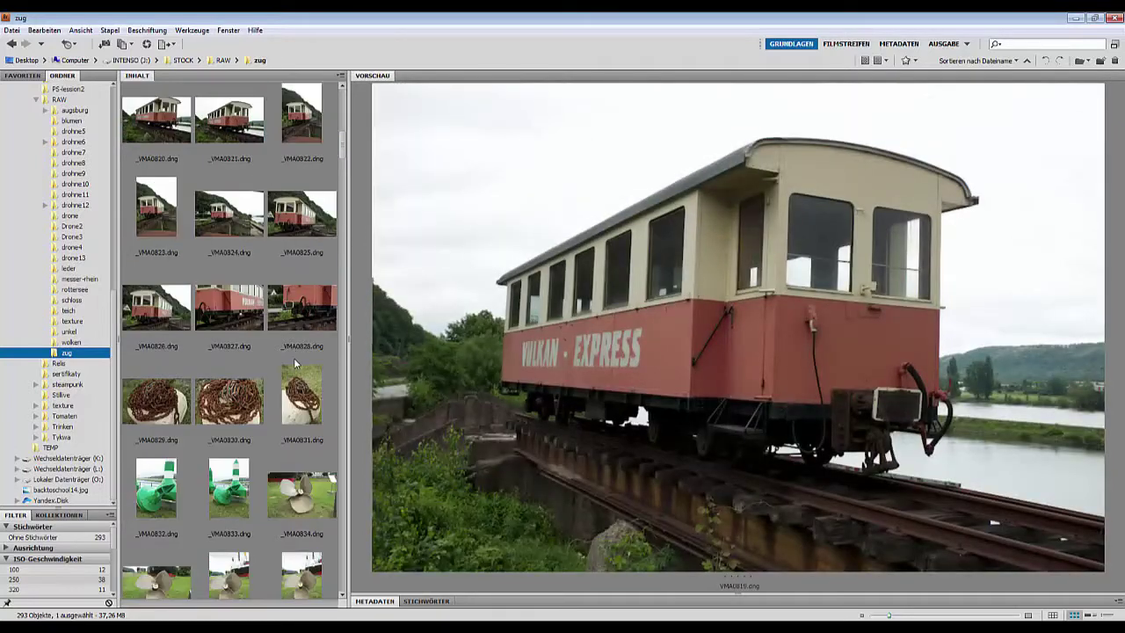
{"action": "left_click", "coordinate": [212, 318]}
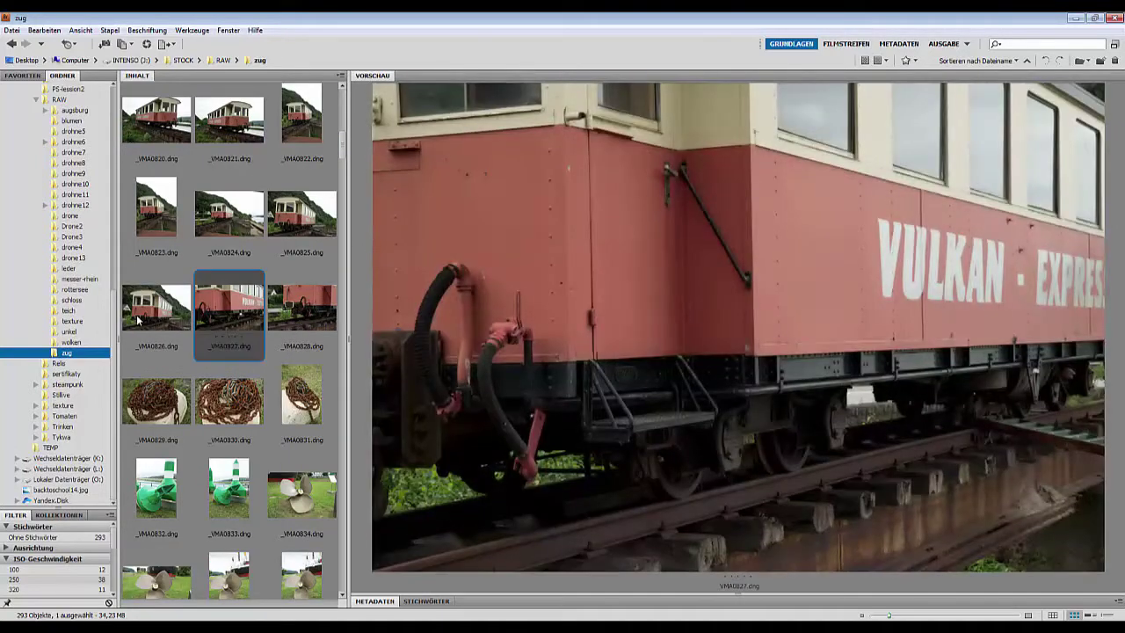
{"action": "left_click", "coordinate": [138, 319]}
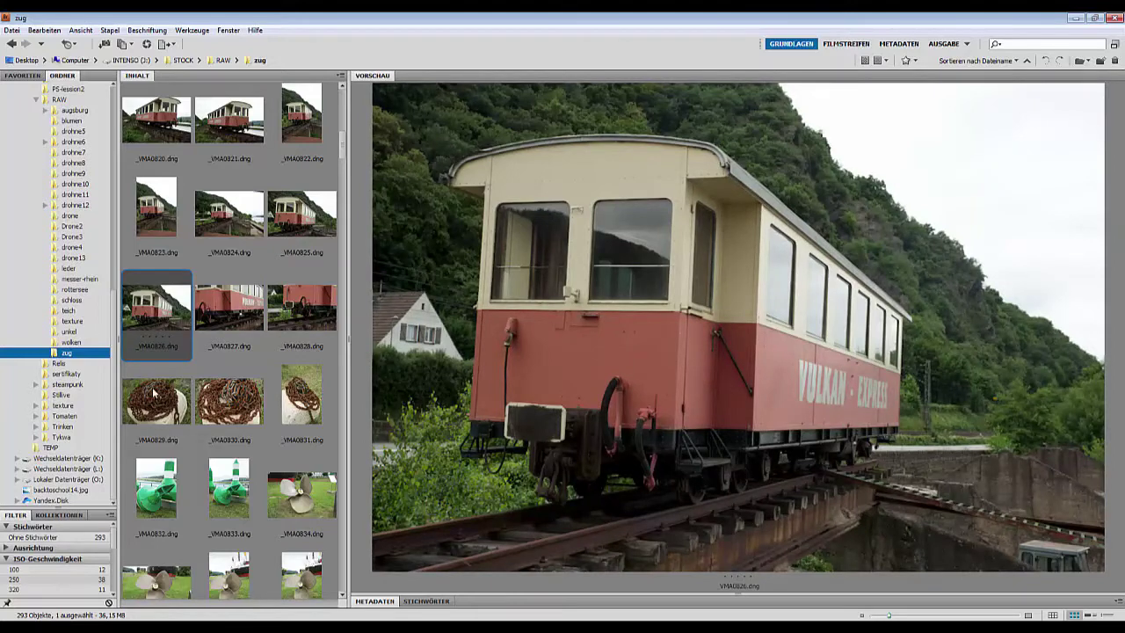
Preview the rusty chain photos _VMA0829.dng to _VMA0831.dng and the green buoy photos _VMA0832.dng and _VMA0833.dng.
{"action": "left_click", "coordinate": [184, 397]}
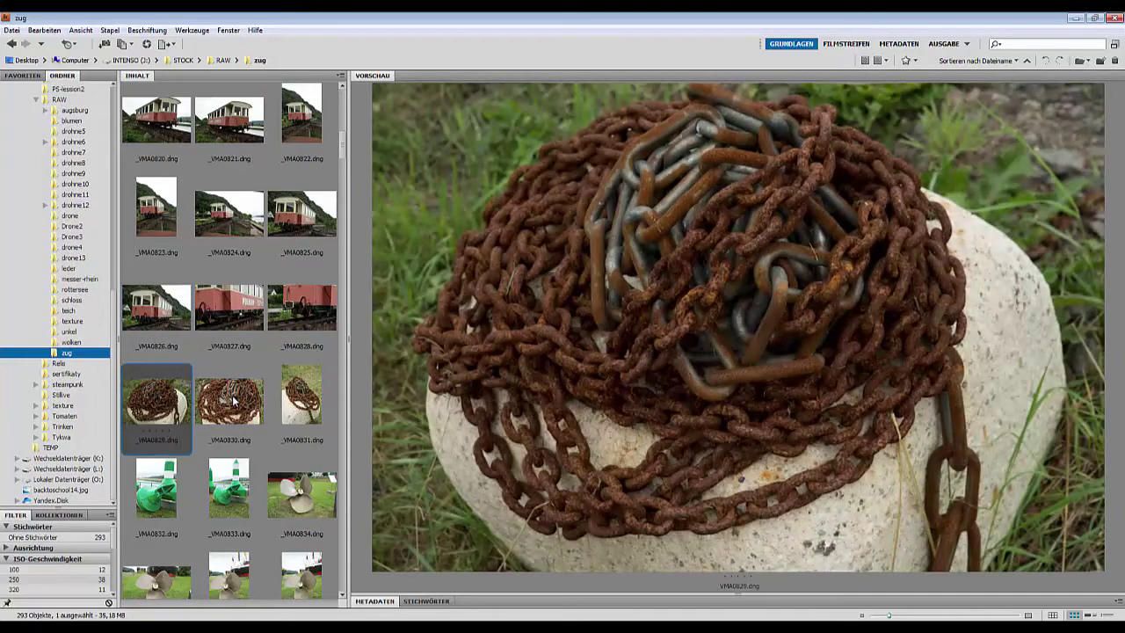
{"action": "left_click", "coordinate": [234, 401]}
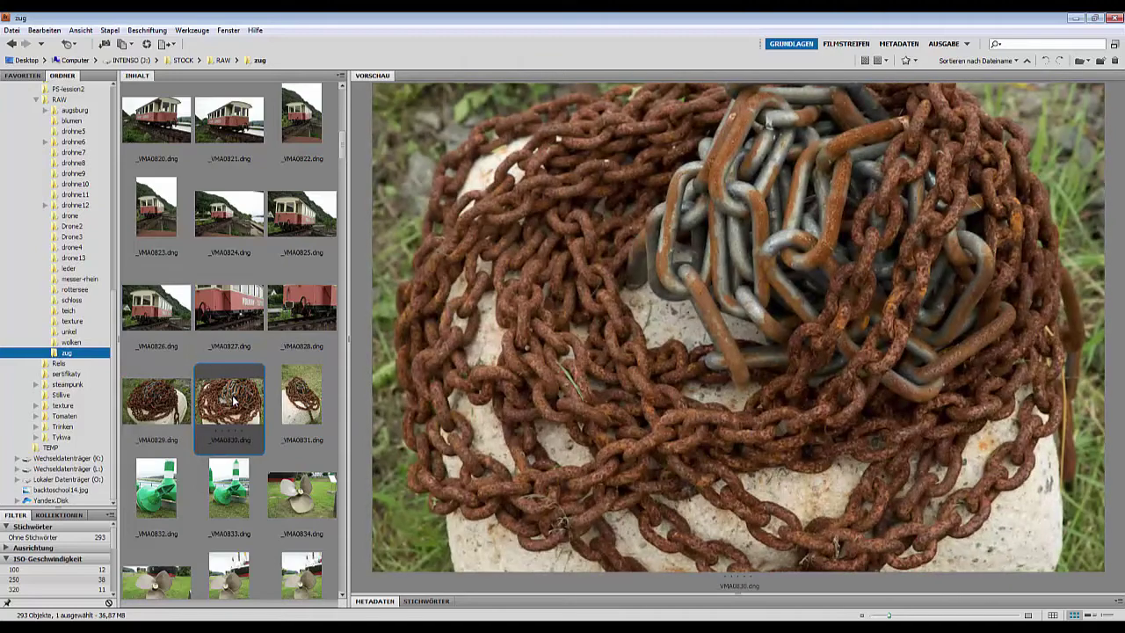
{"action": "left_click", "coordinate": [302, 397]}
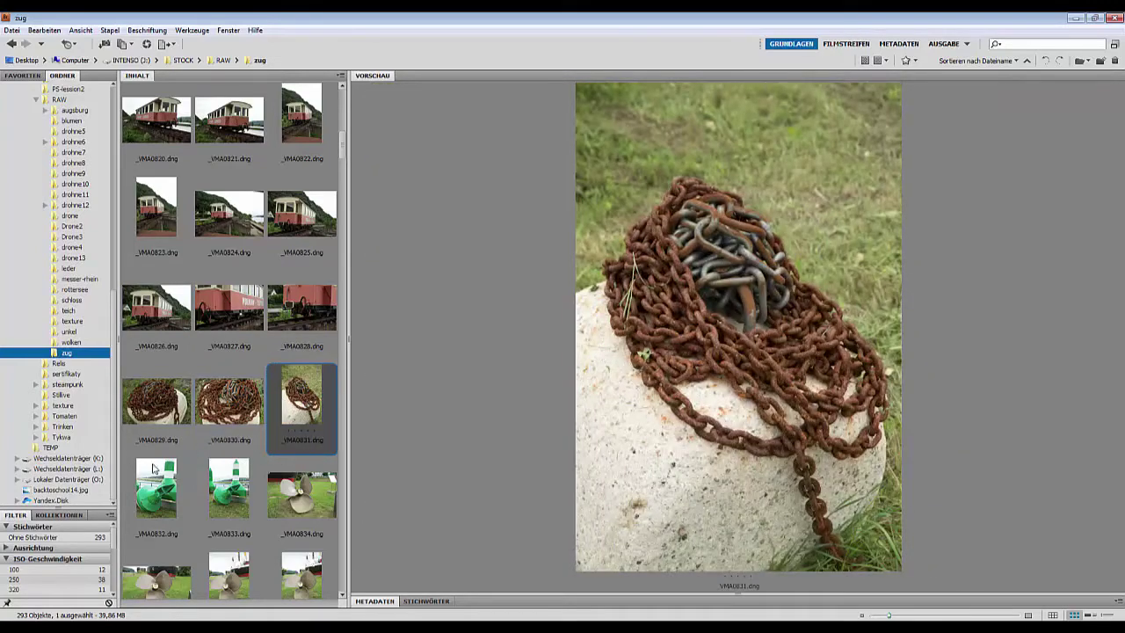
{"action": "left_click", "coordinate": [157, 492]}
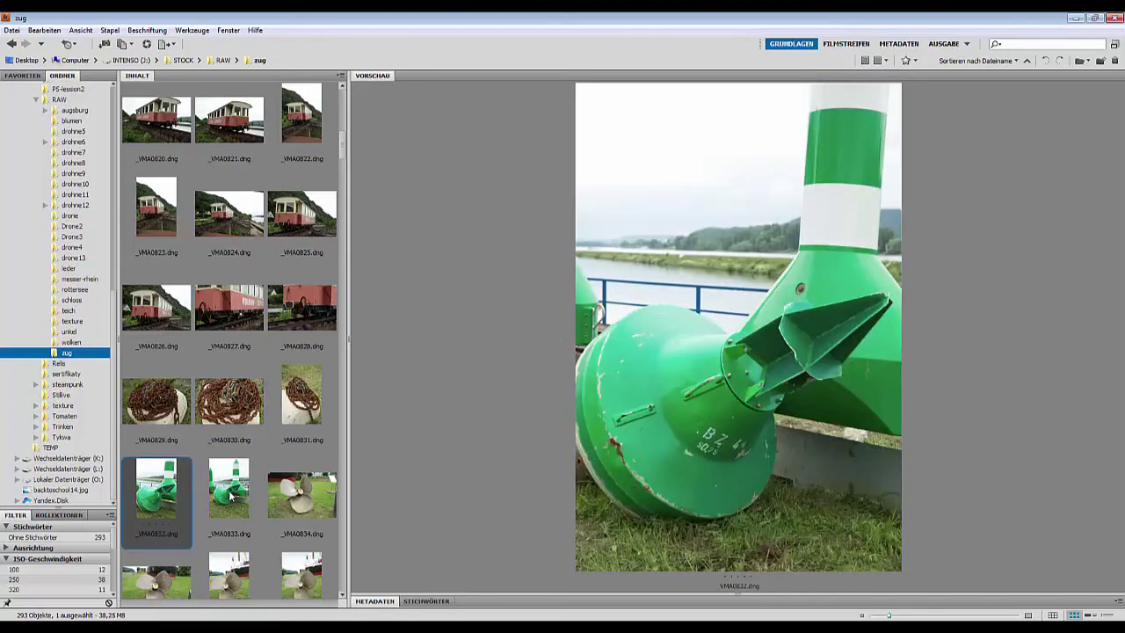
{"action": "left_click", "coordinate": [231, 496]}
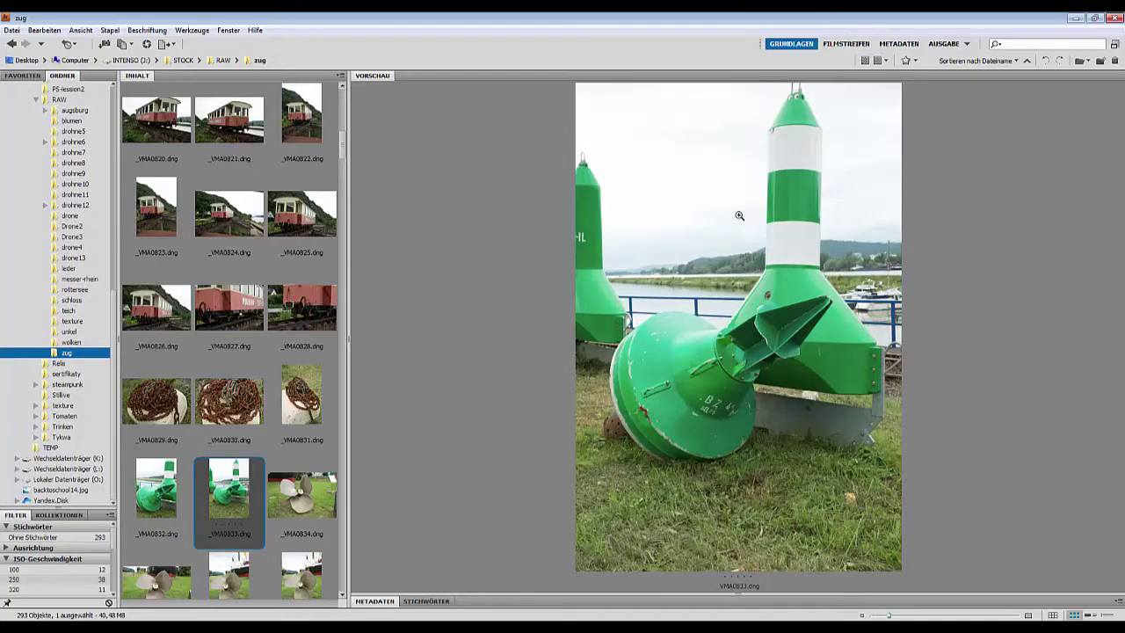
Preview the ship propeller photos _VMA0834.dng to _VMA0837.dng.
{"action": "left_click", "coordinate": [307, 505]}
{"action": "left_click", "coordinate": [143, 580]}
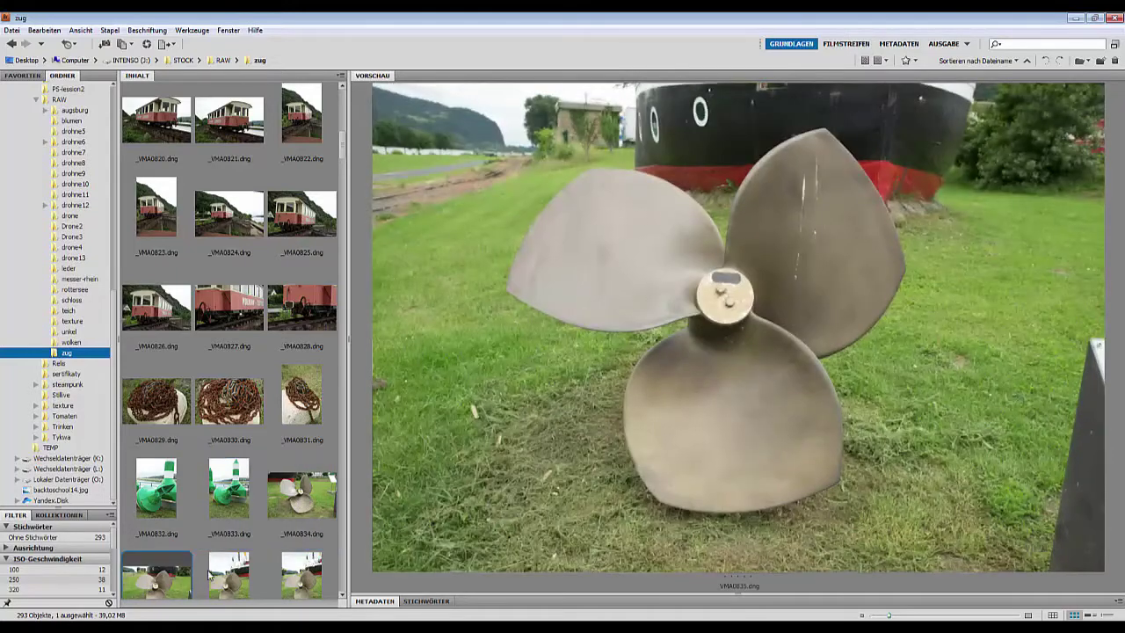
{"action": "left_click", "coordinate": [227, 572]}
{"action": "left_click", "coordinate": [292, 570]}
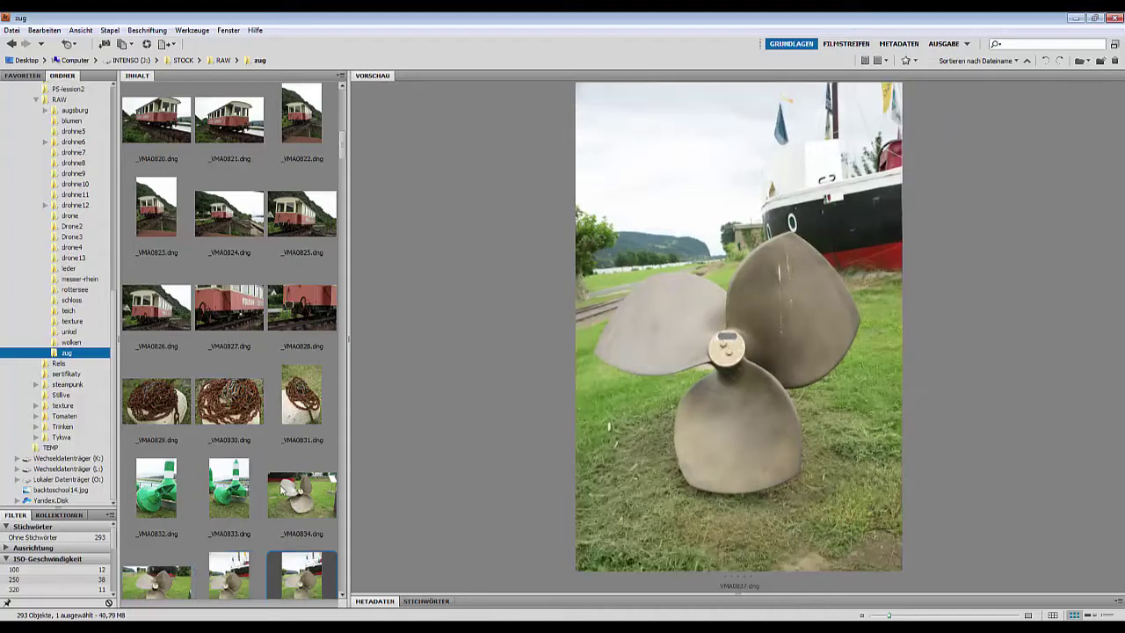
Preview the two anchor photos, _VMA0839.dng and _VMA0840.dng.
{"action": "scroll", "coordinate": [281, 492], "scroll_direction": "down", "scroll_amount": 3}
{"action": "left_click", "coordinate": [211, 413]}
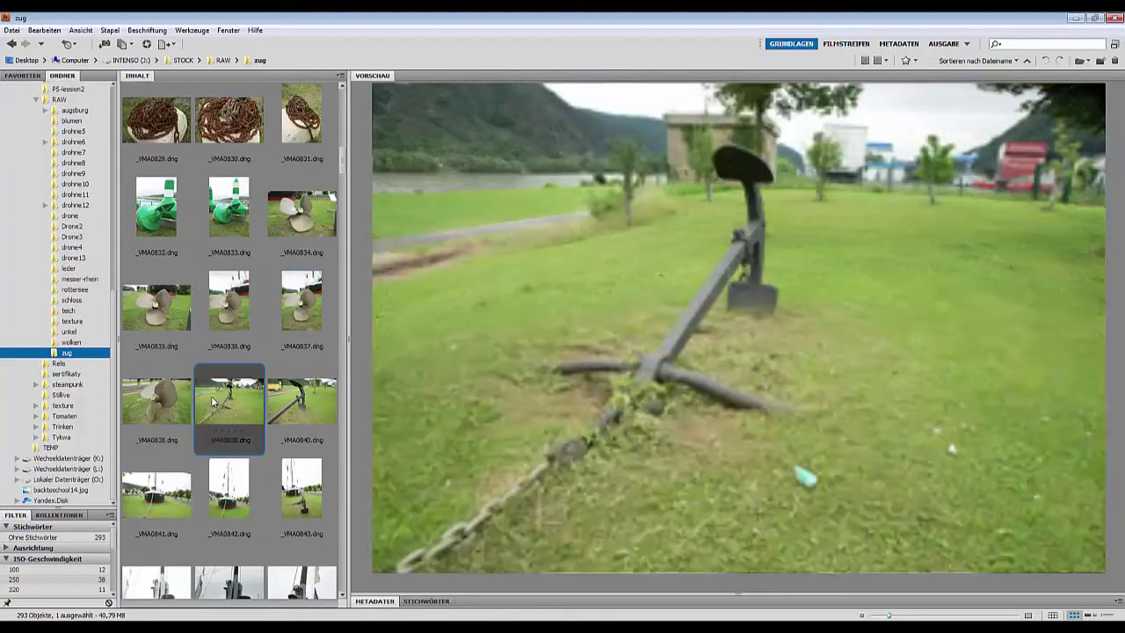
{"action": "left_click", "coordinate": [306, 404]}
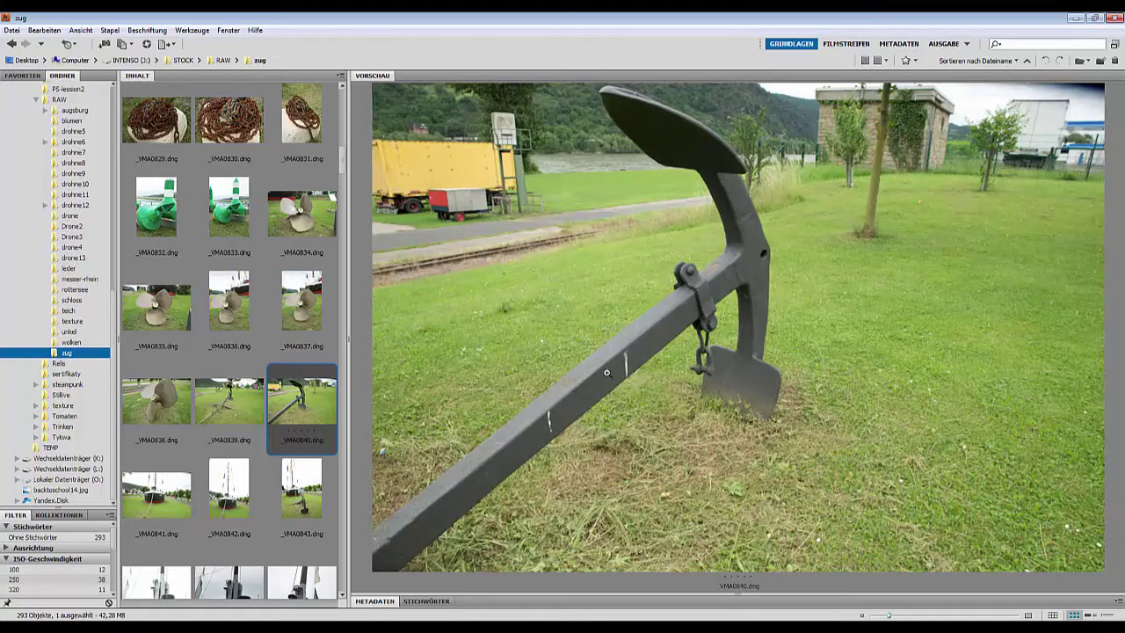
Preview the ship mast photos _VMA0845.dng and _VMA0846.dng.
{"action": "scroll", "coordinate": [256, 525], "scroll_direction": "down", "scroll_amount": 2}
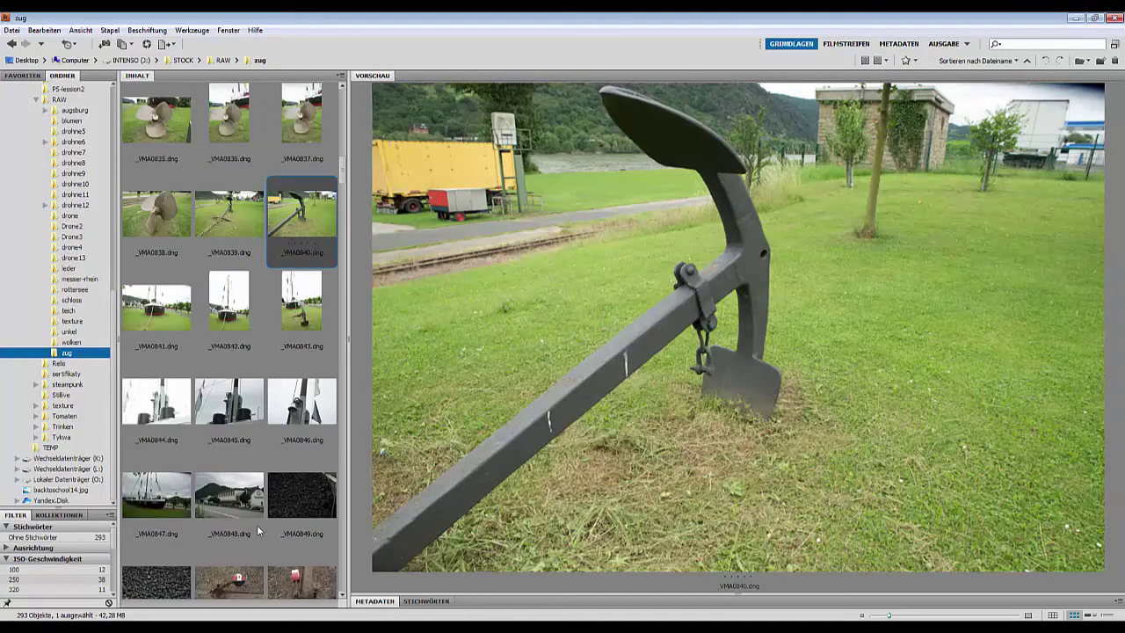
{"action": "left_click", "coordinate": [239, 435]}
{"action": "left_click", "coordinate": [309, 413]}
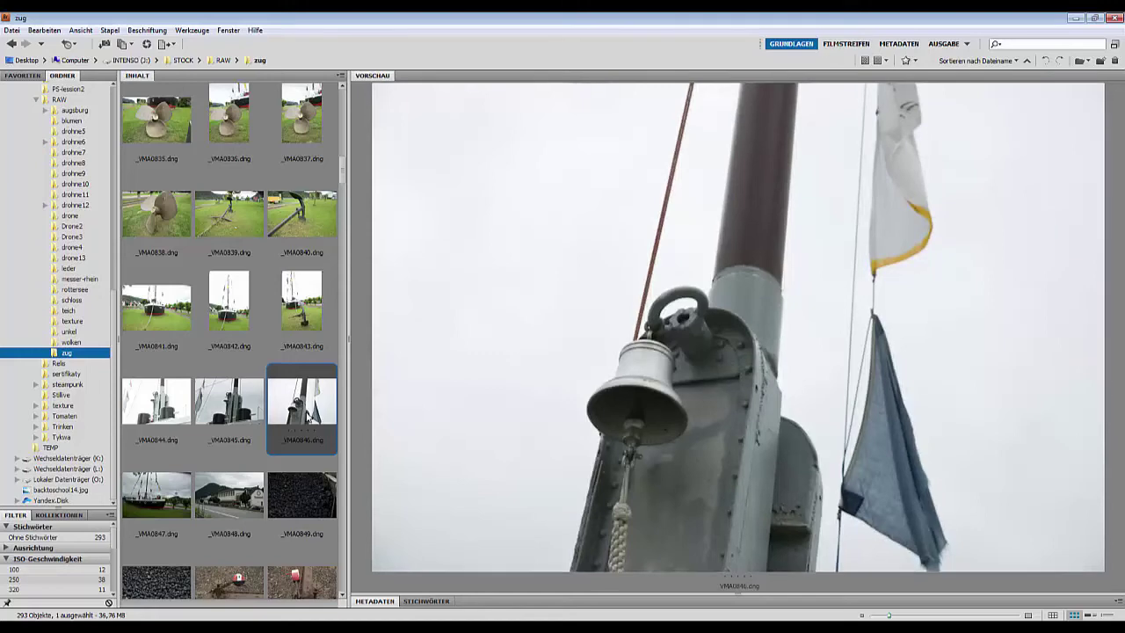
Preview the ship, the street scene and the two dark stone texture photos, _VMA0847.dng to _VMA0850.dng.
{"action": "scroll", "coordinate": [310, 413], "scroll_direction": "down", "scroll_amount": 1}
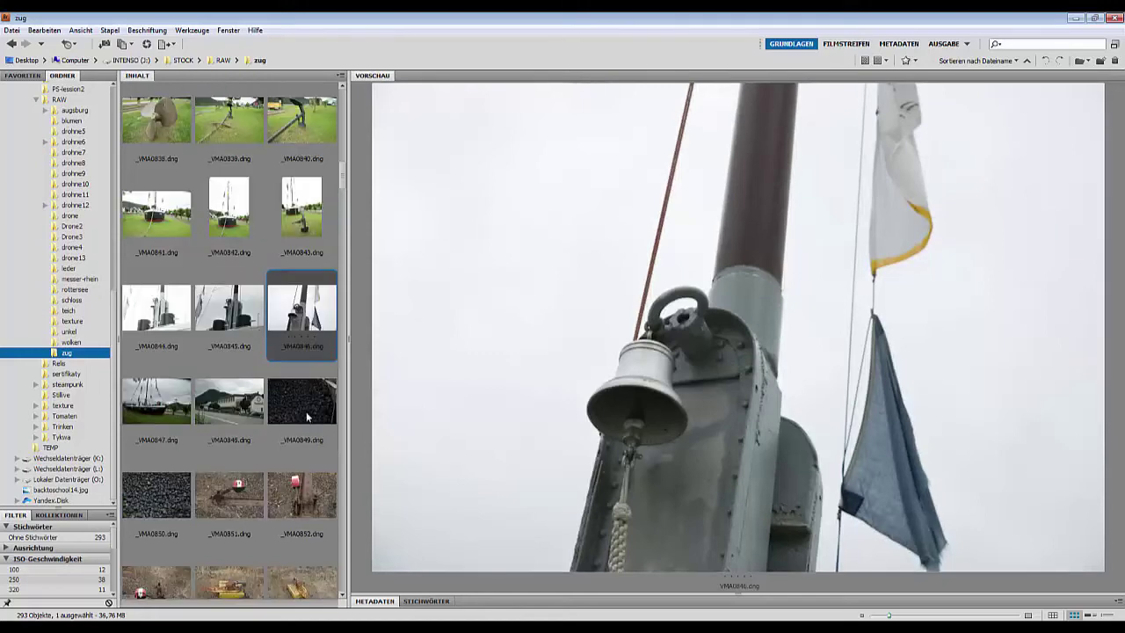
{"action": "scroll", "coordinate": [306, 417], "scroll_direction": "down", "scroll_amount": 1}
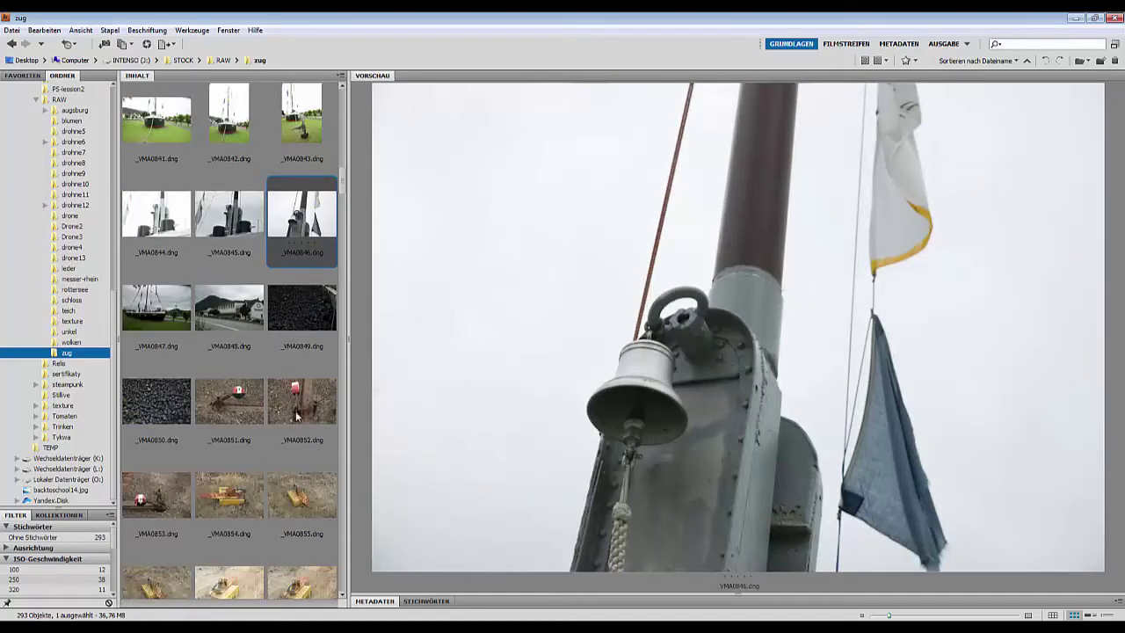
{"action": "left_click", "coordinate": [152, 318]}
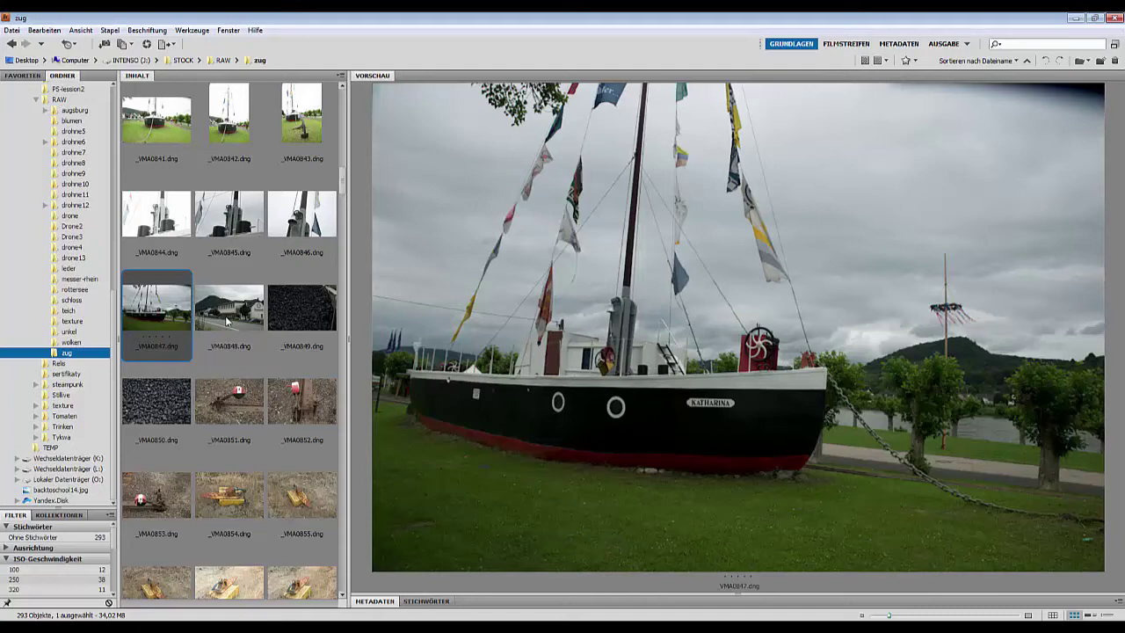
{"action": "left_click", "coordinate": [225, 316]}
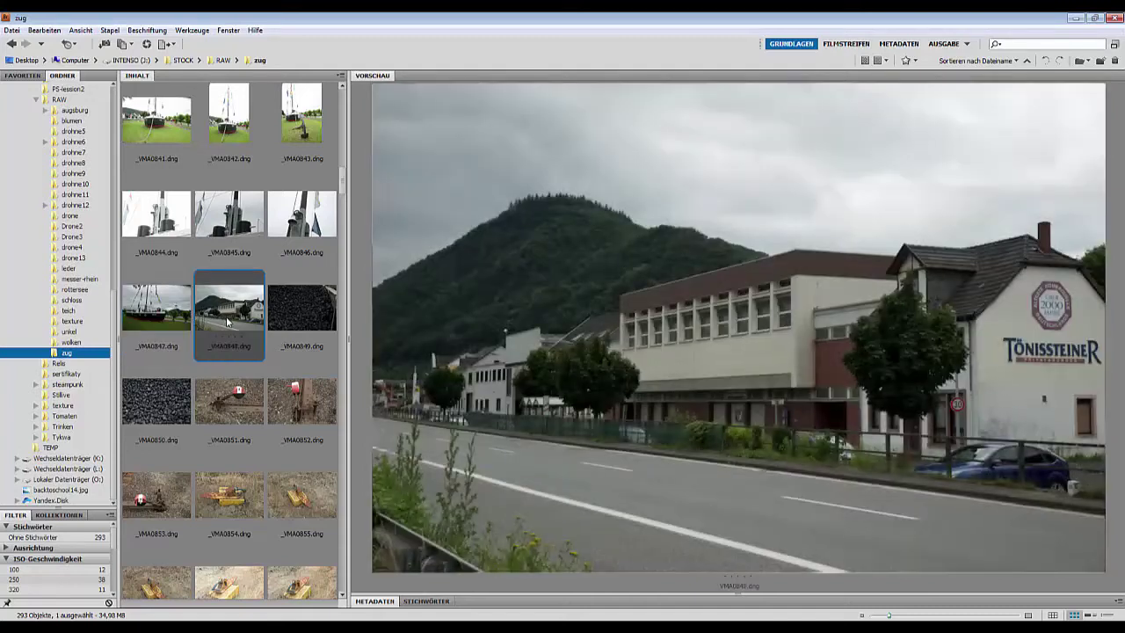
{"action": "left_click", "coordinate": [305, 314]}
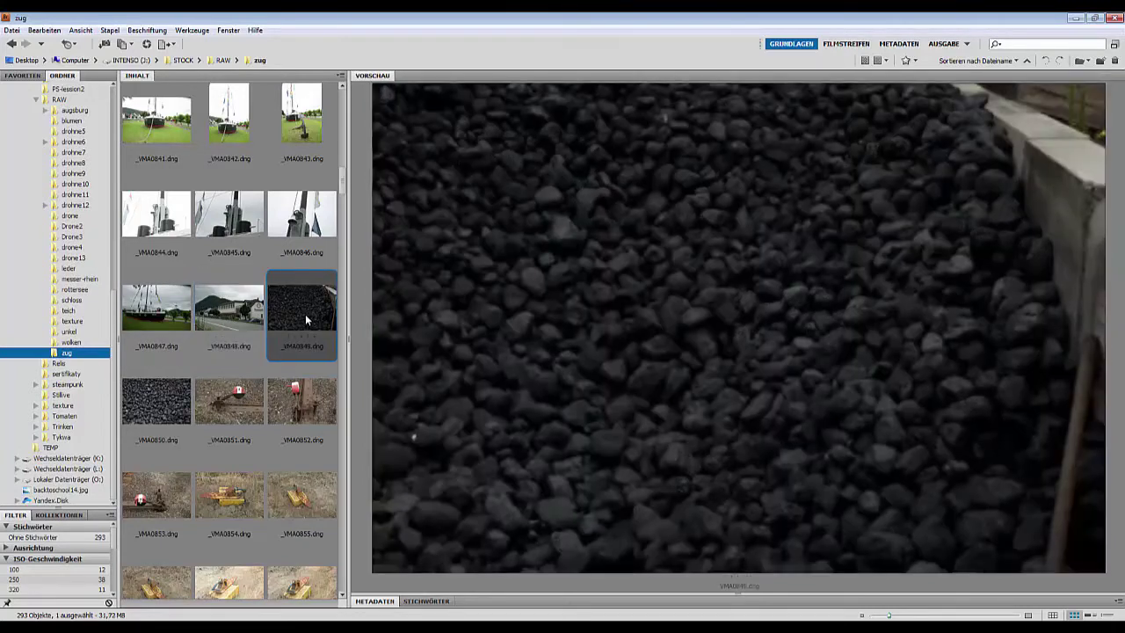
{"action": "left_click", "coordinate": [164, 394]}
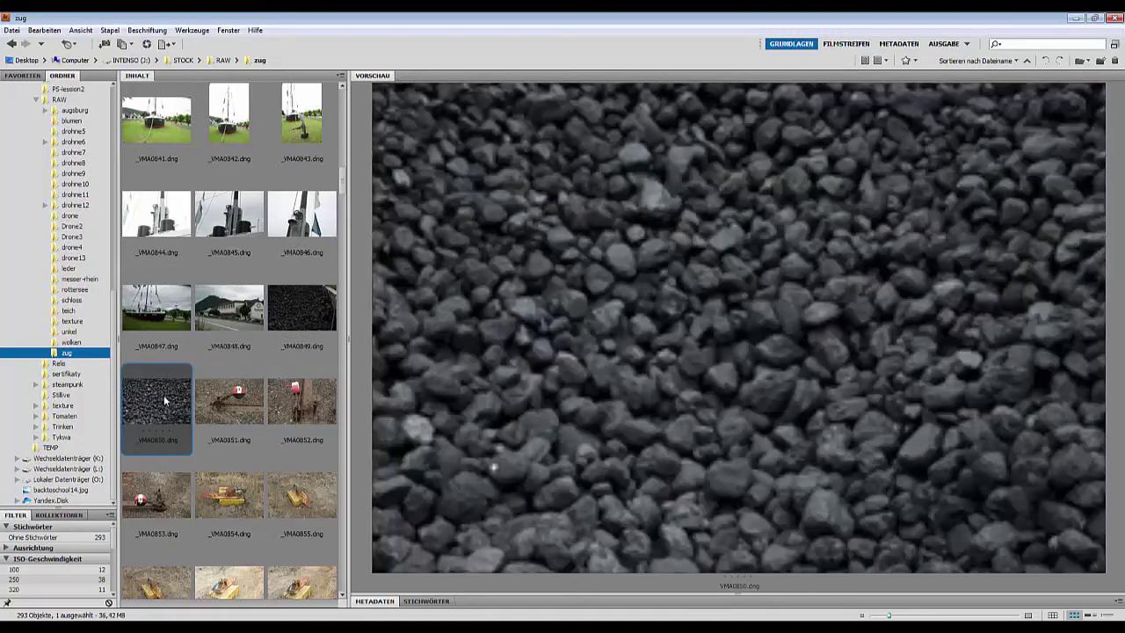
Preview the track switch photos _VMA0851.dng to _VMA0853.dng and the yellow track device photos _VMA0854.dng and _VMA0855.dng.
{"action": "left_click", "coordinate": [228, 409]}
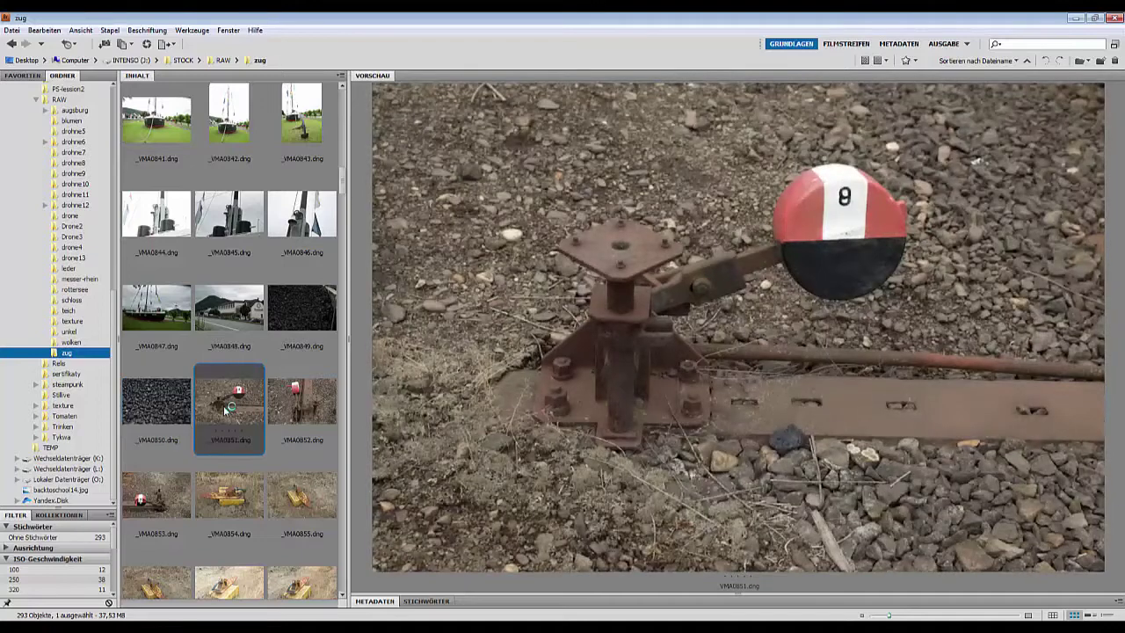
{"action": "left_click", "coordinate": [302, 406]}
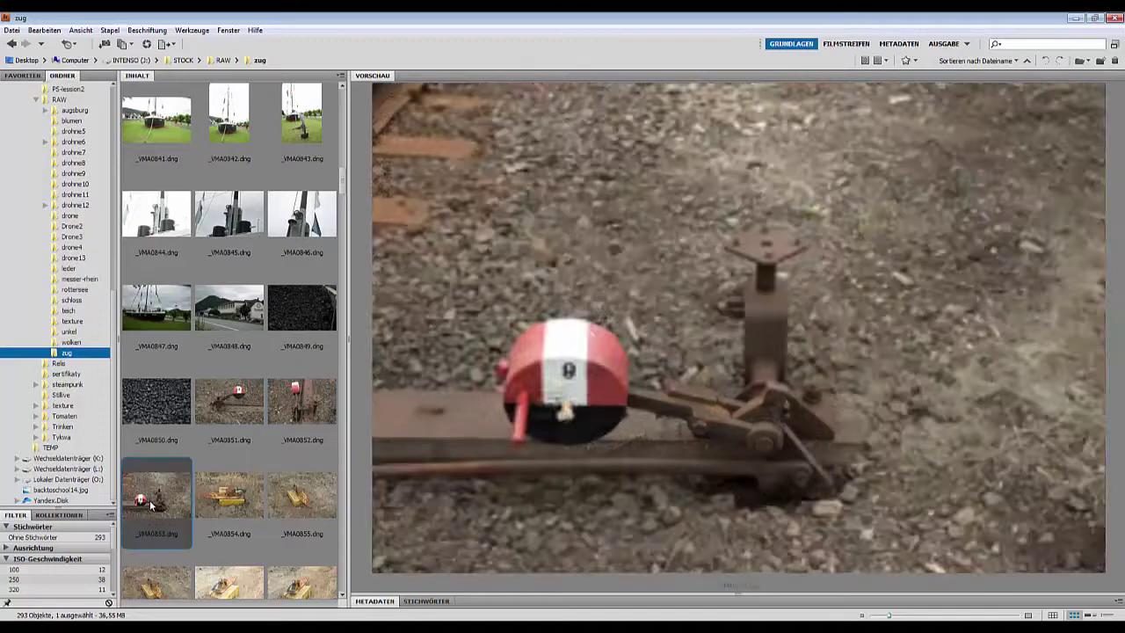
{"action": "left_click", "coordinate": [151, 504]}
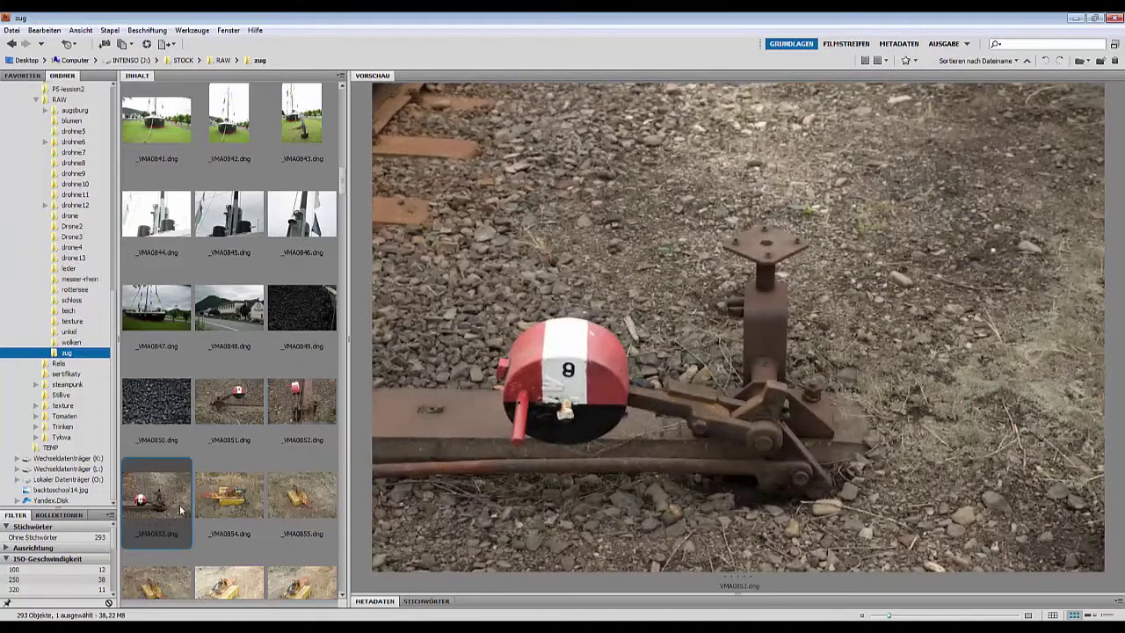
{"action": "left_click", "coordinate": [295, 405]}
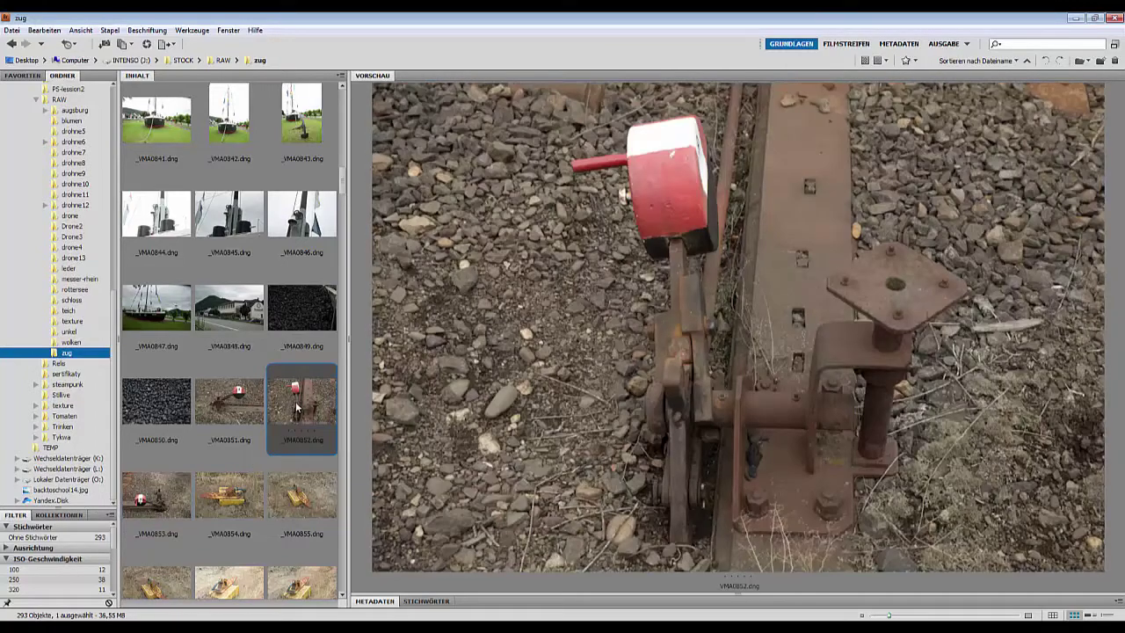
{"action": "left_click", "coordinate": [235, 508]}
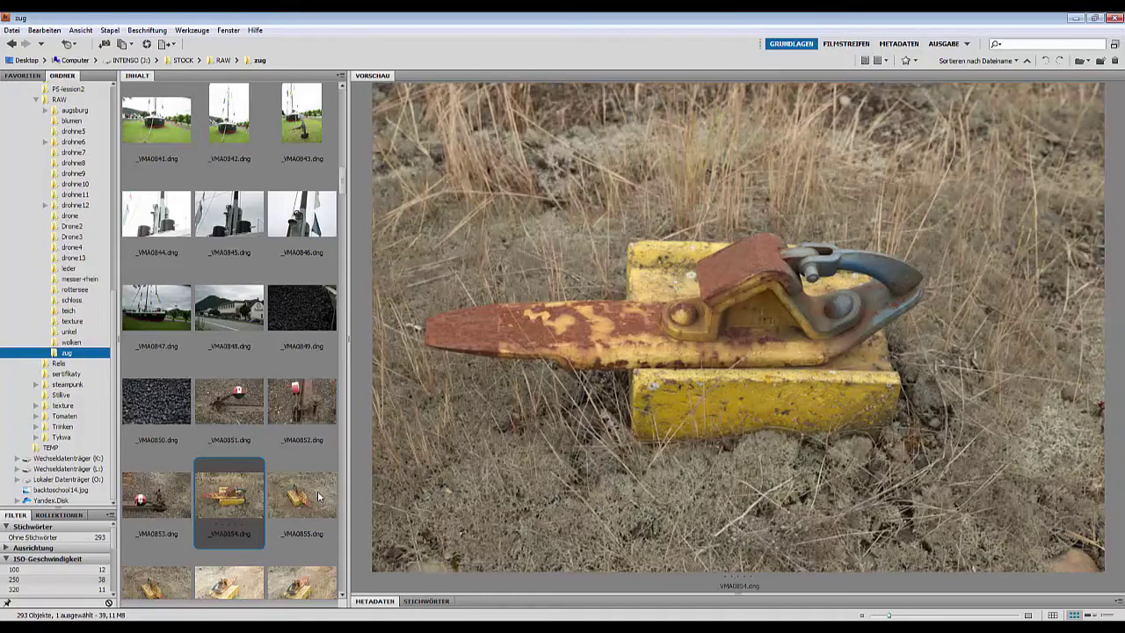
{"action": "left_click", "coordinate": [319, 496]}
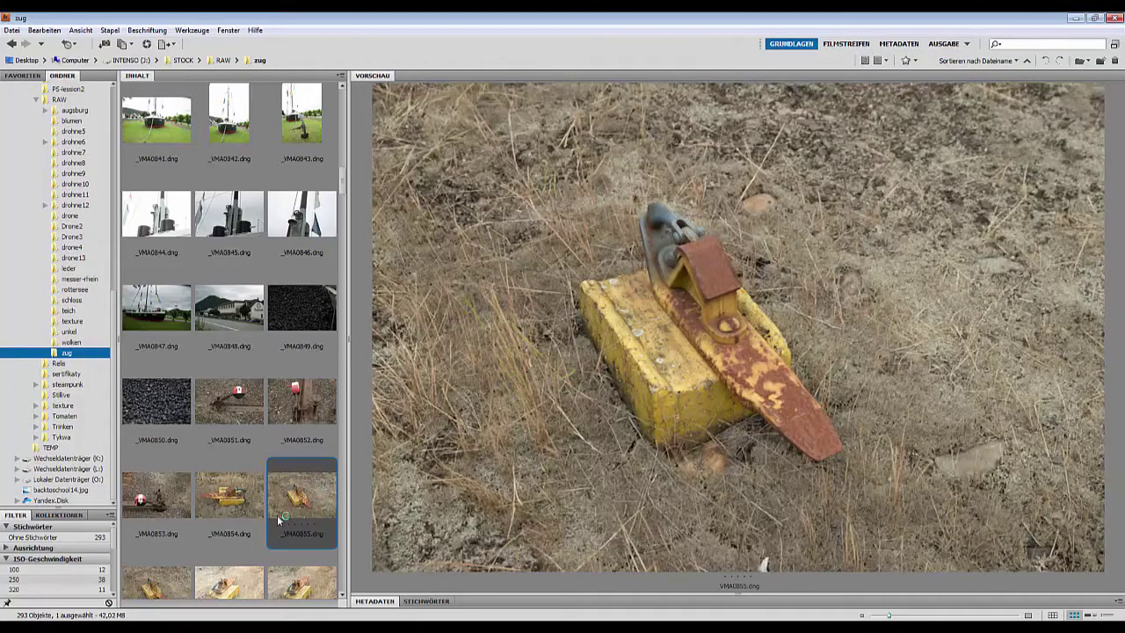
Preview the rusty rail parts photo _VMA0859.dng and the yellow tank wagon photos _VMA0860.dng and _VMA0861.dng.
{"action": "scroll", "coordinate": [210, 557], "scroll_direction": "down", "scroll_amount": 2}
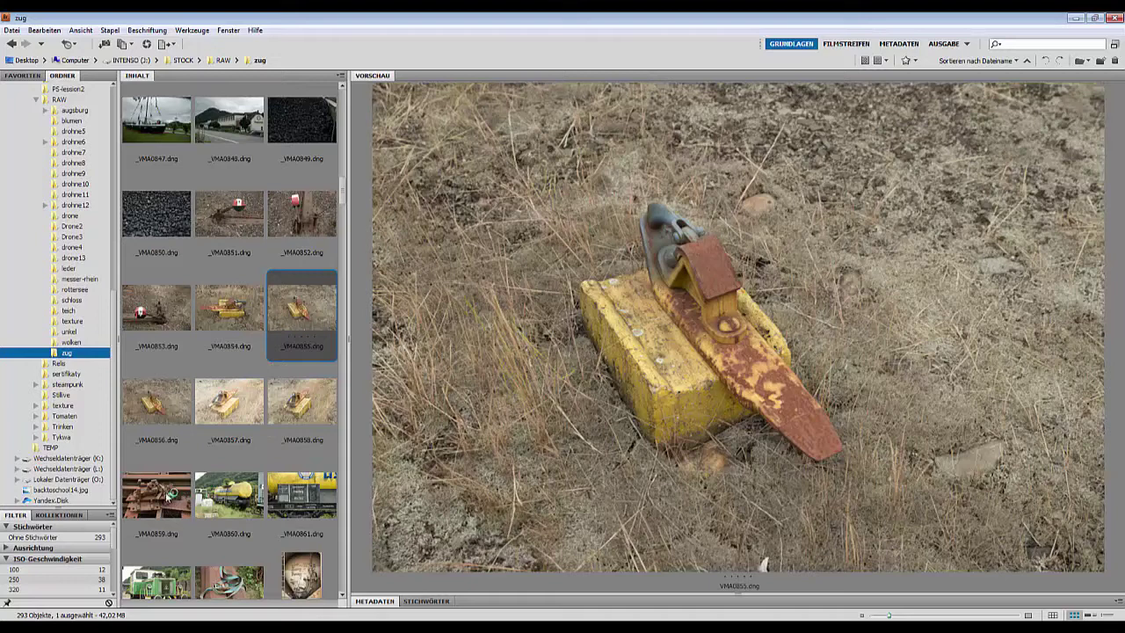
{"action": "left_click", "coordinate": [165, 491]}
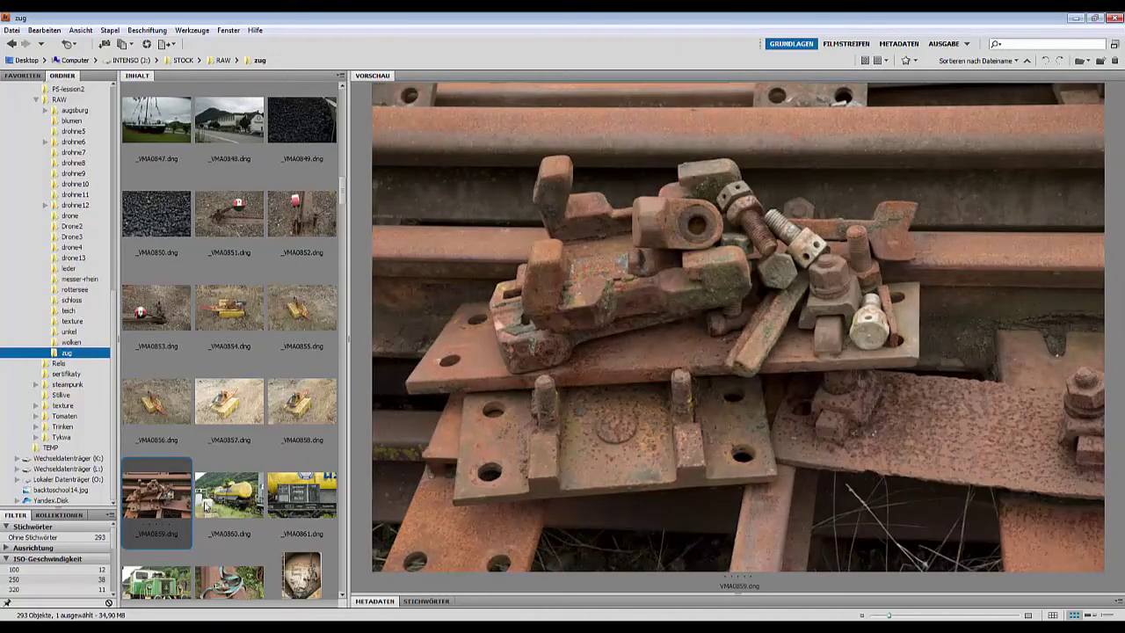
{"action": "left_click", "coordinate": [240, 501]}
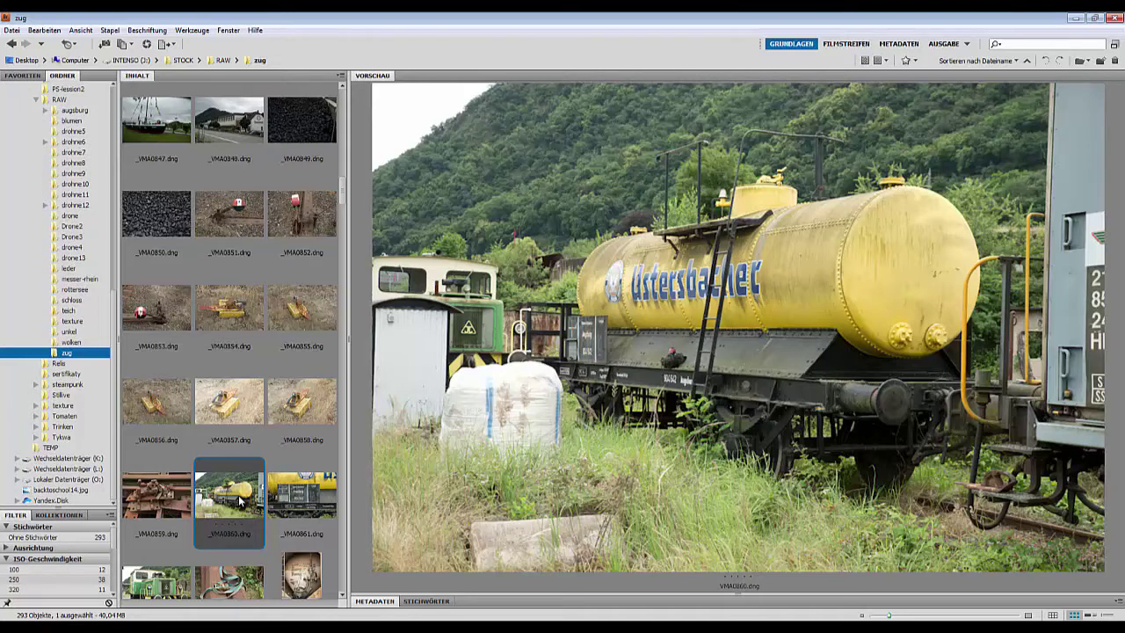
{"action": "left_click", "coordinate": [300, 494]}
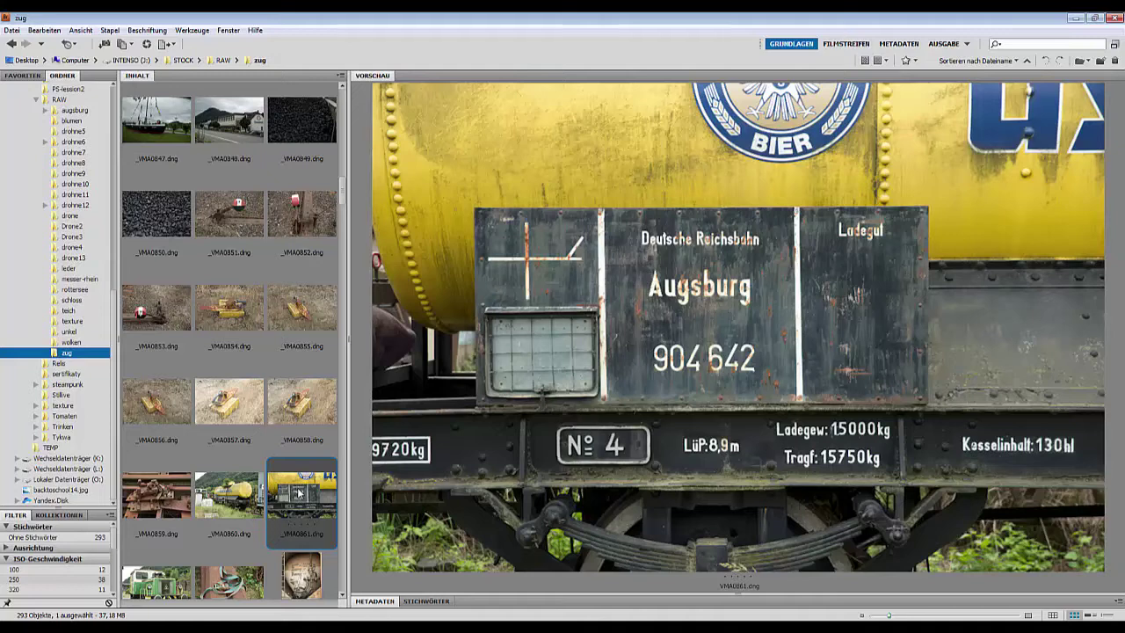
Preview the green locomotive, strap and tank photos, _VMA0862.dng to _VMA0864.dng, and magnify the tank's pipe fittings.
{"action": "scroll", "coordinate": [297, 493], "scroll_direction": "down", "scroll_amount": 2}
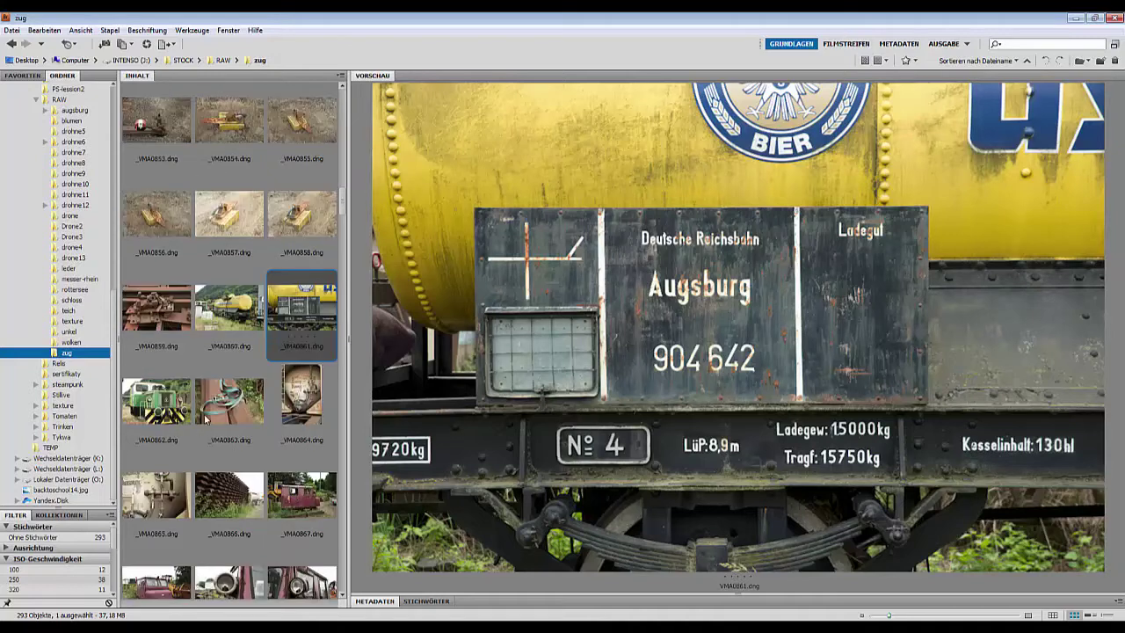
{"action": "left_click", "coordinate": [167, 409]}
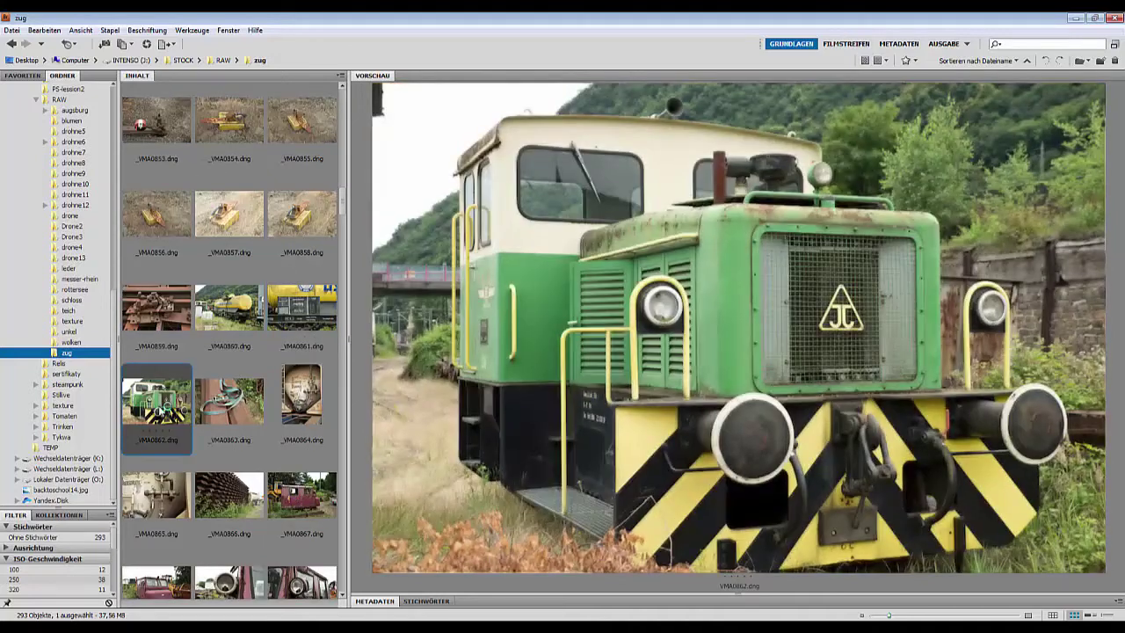
{"action": "left_click", "coordinate": [215, 411]}
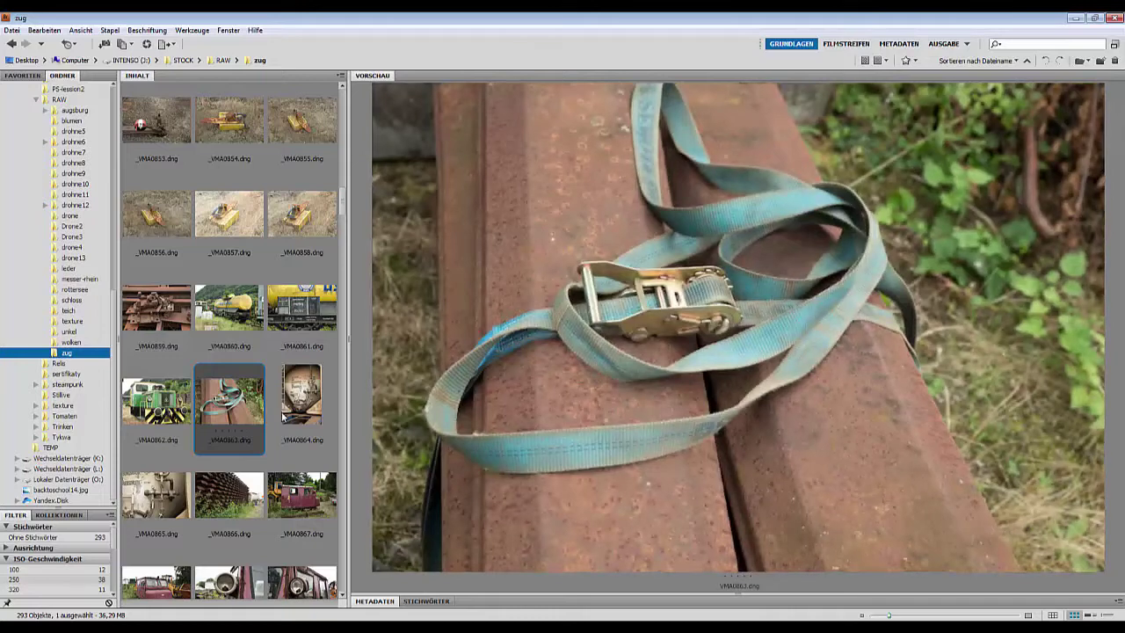
{"action": "left_click", "coordinate": [284, 418]}
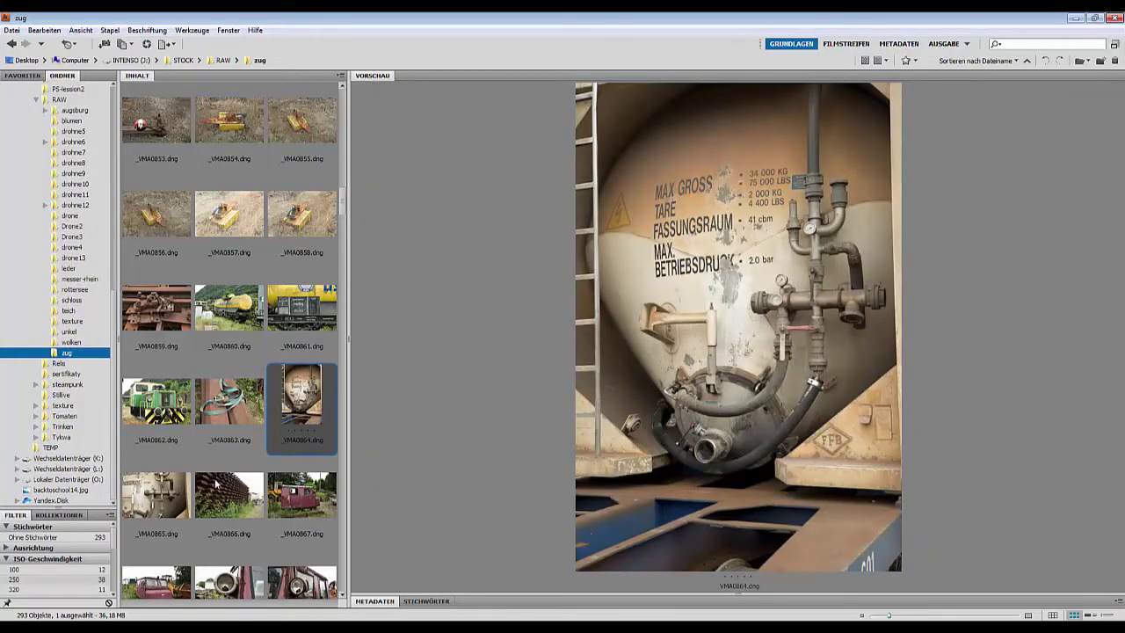
{"action": "left_click", "coordinate": [806, 224]}
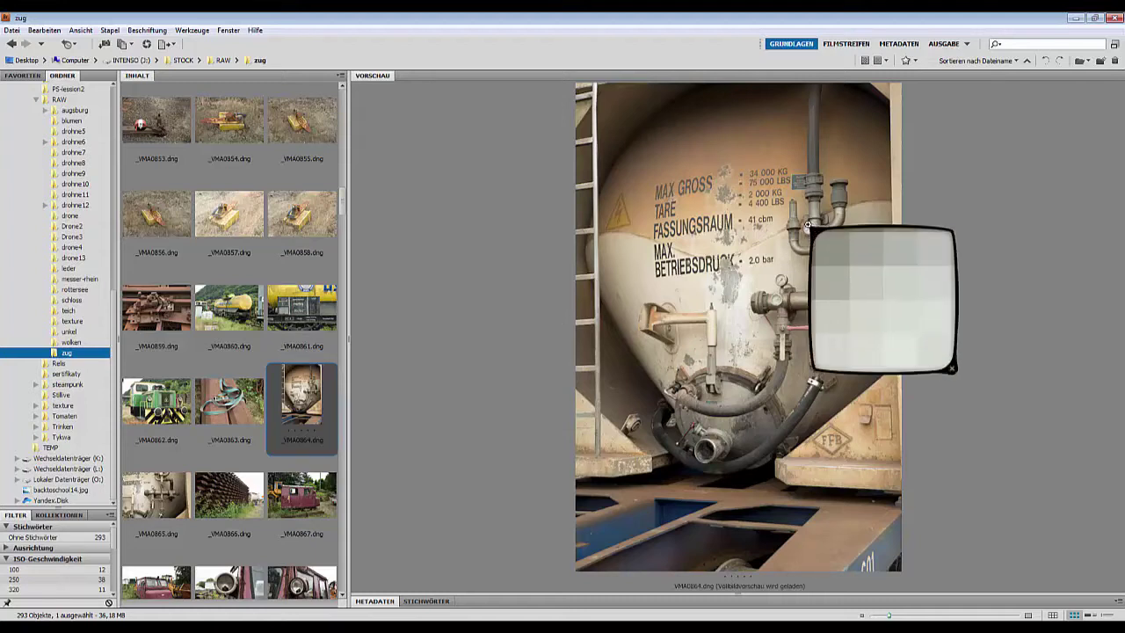
{"action": "left_click", "coordinate": [806, 223]}
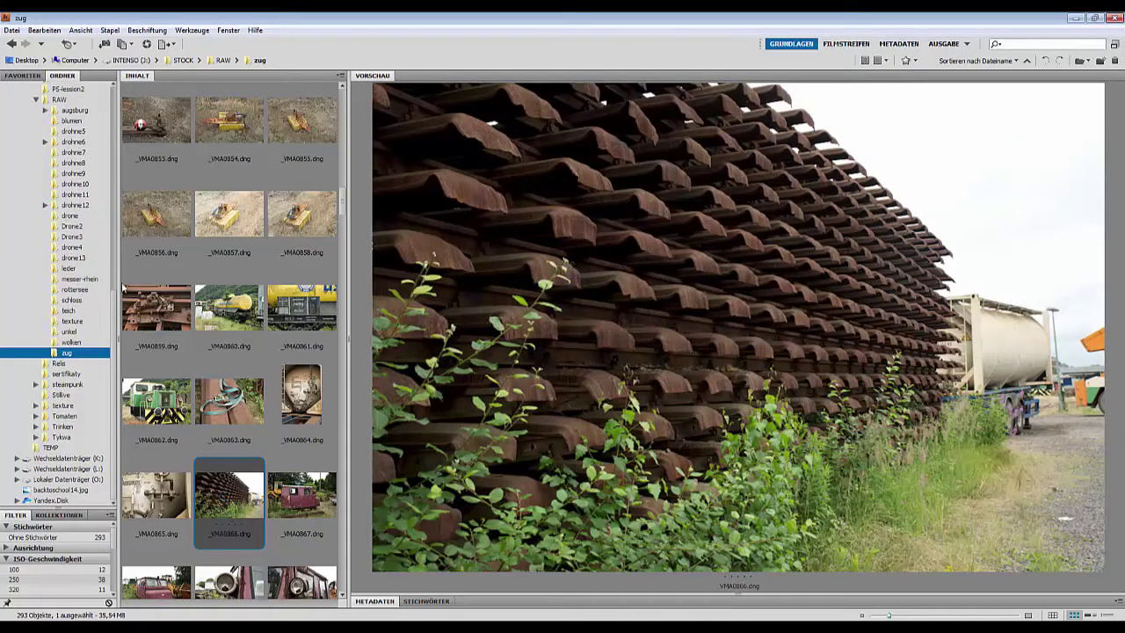
Preview the purple railcar photo _VMA0867.dng, magnify its window area and view the photo in full screen.
{"action": "left_click", "coordinate": [301, 504]}
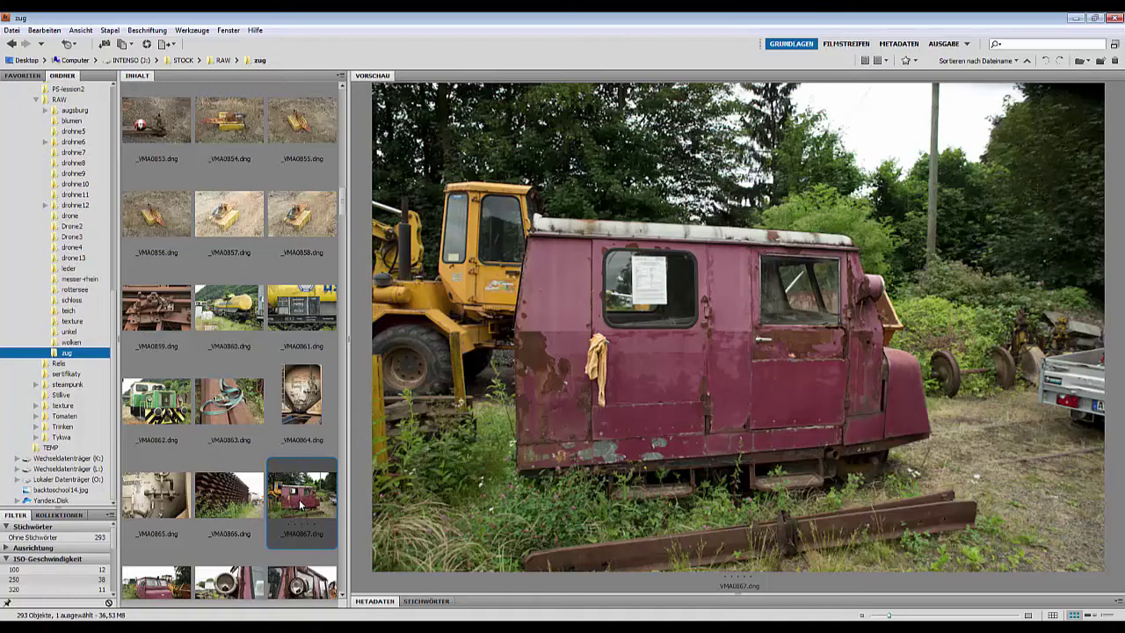
{"action": "scroll", "coordinate": [301, 503], "scroll_direction": "down", "scroll_amount": 2}
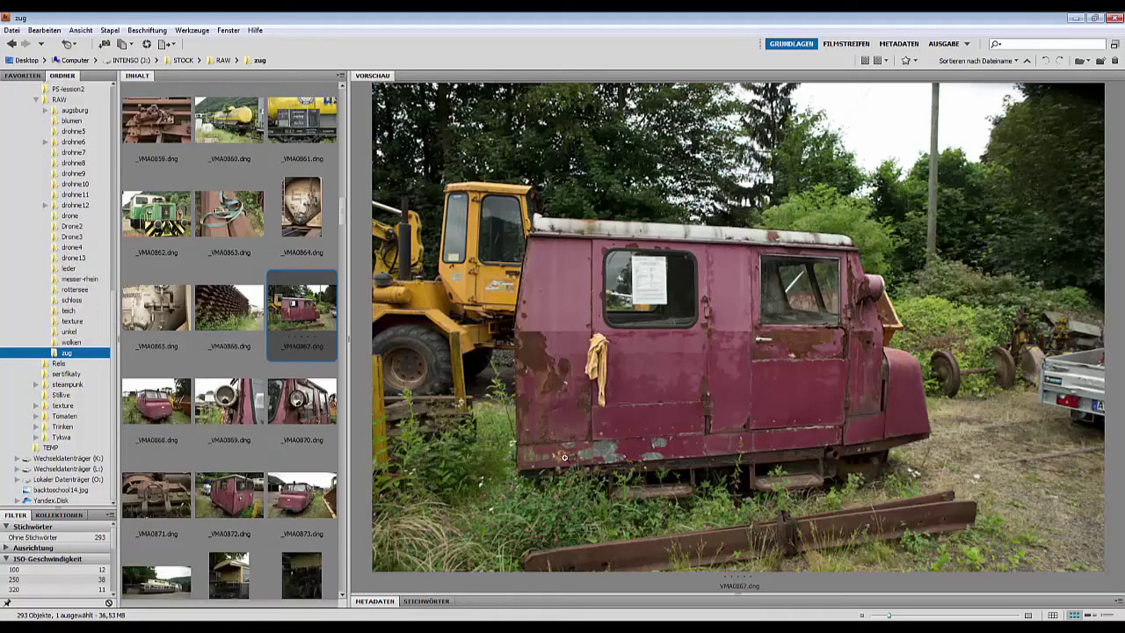
{"action": "left_click", "coordinate": [641, 282]}
{"action": "left_click", "coordinate": [639, 282]}
{"action": "key", "text": "space"}
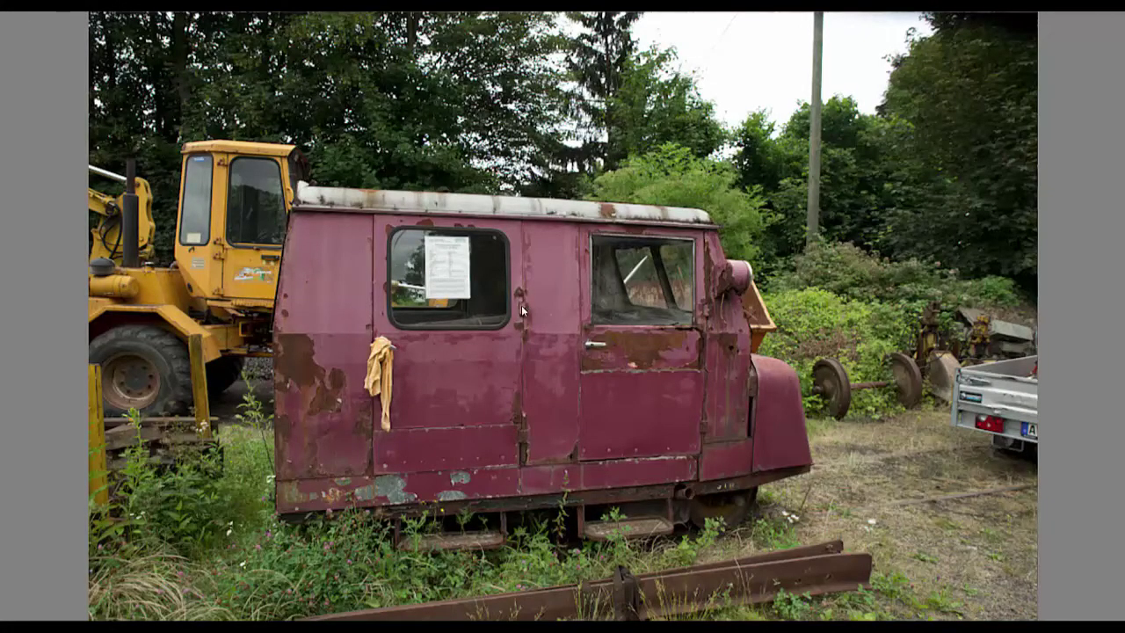
{"action": "key", "text": "space"}
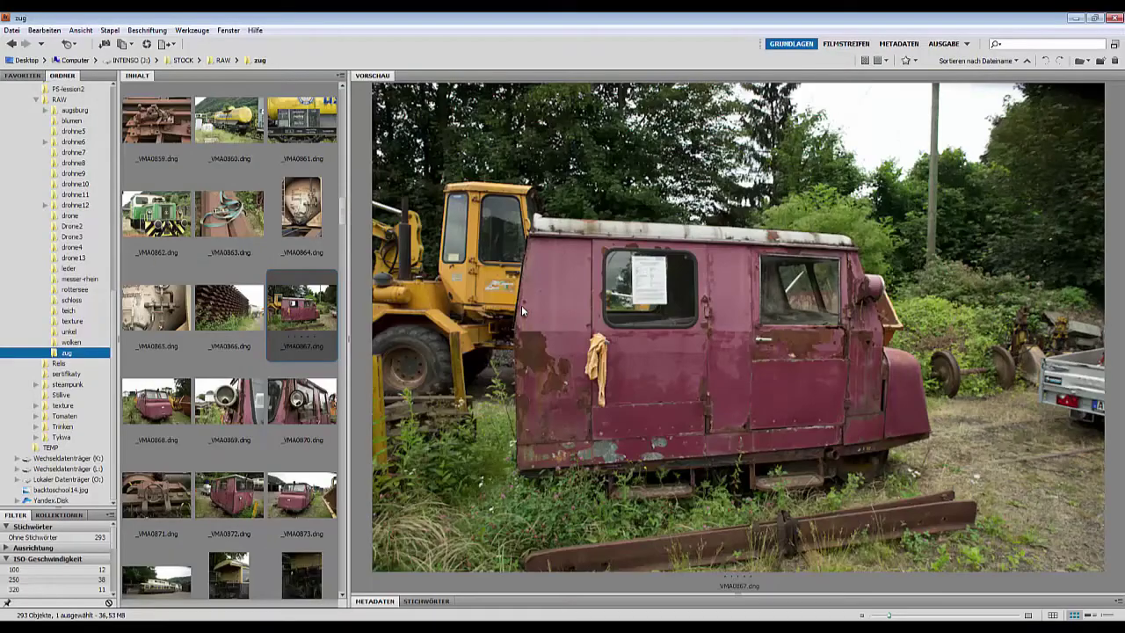
{"action": "key", "text": "space"}
{"action": "key", "text": "space"}
Preview the purple railcar, headlight and handwheel photos, _VMA0868.dng to _VMA0873.dng.
{"action": "left_click", "coordinate": [164, 404]}
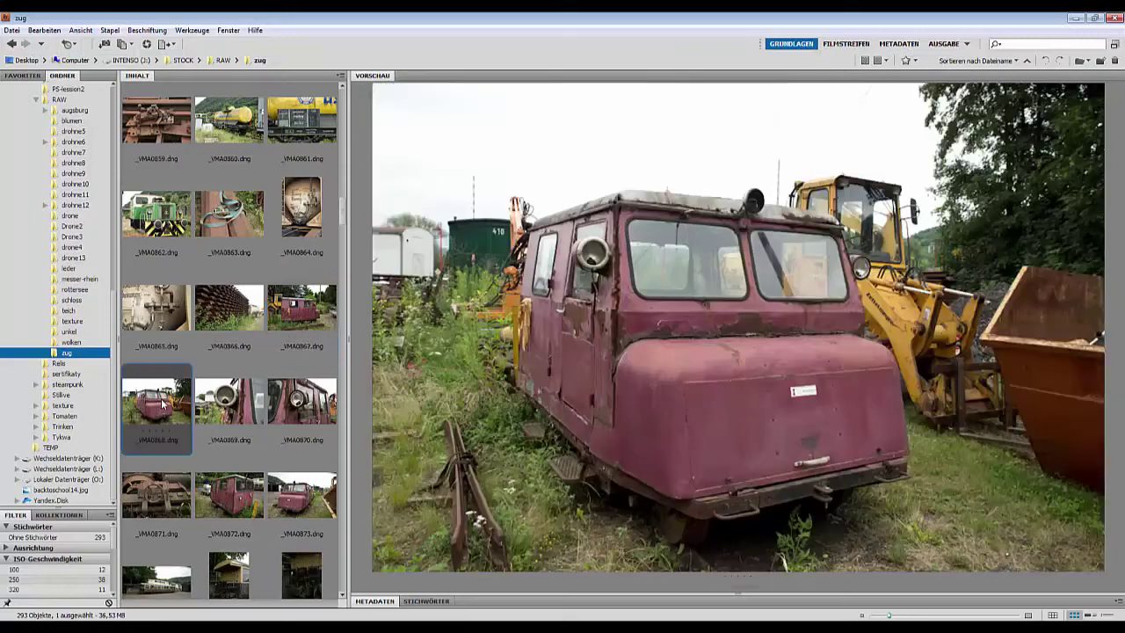
{"action": "left_click", "coordinate": [215, 411]}
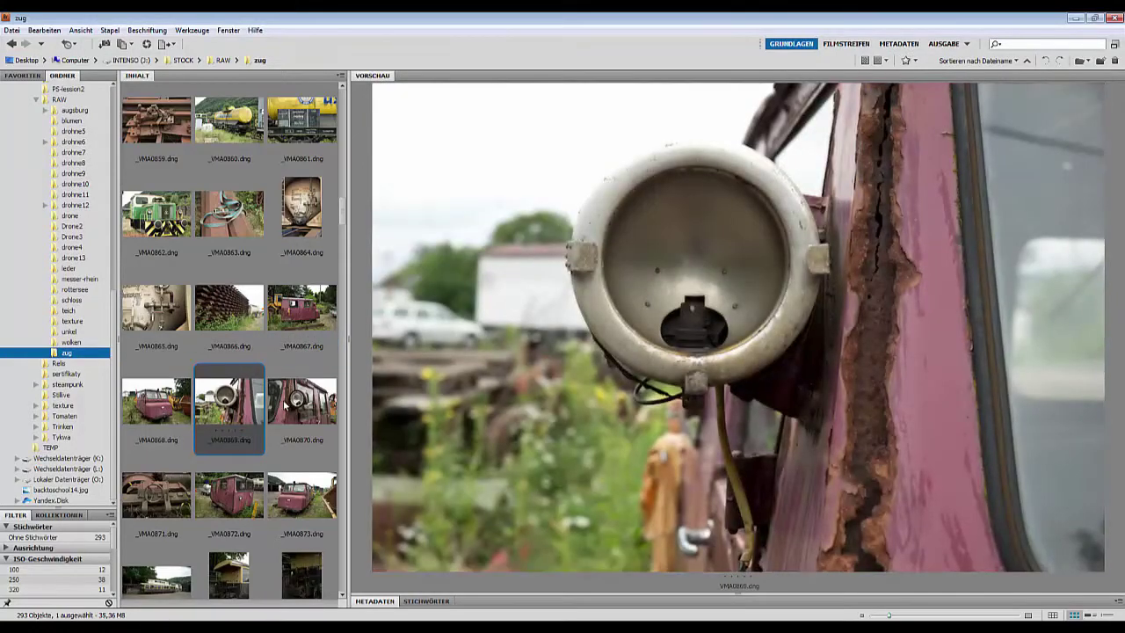
{"action": "left_click", "coordinate": [296, 410]}
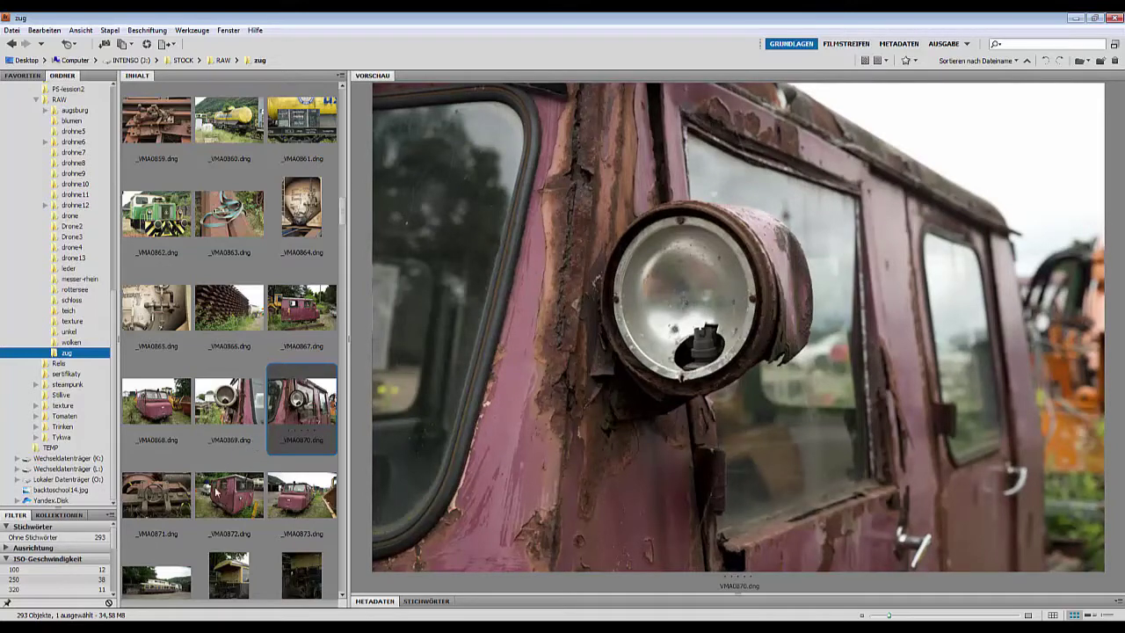
{"action": "left_click", "coordinate": [161, 504]}
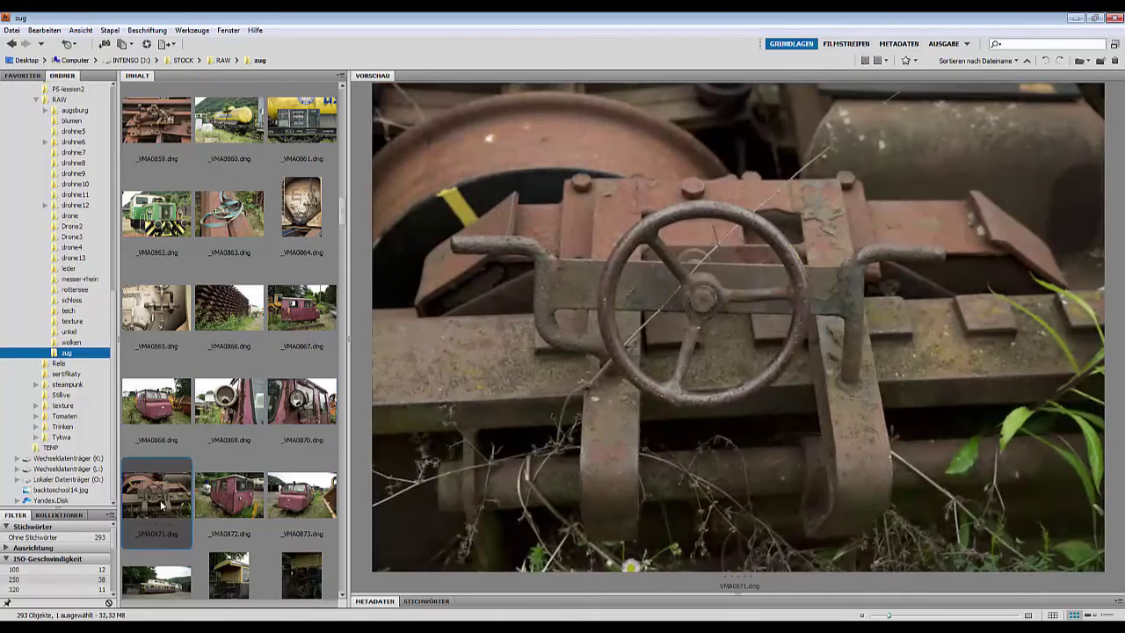
{"action": "left_click", "coordinate": [223, 496]}
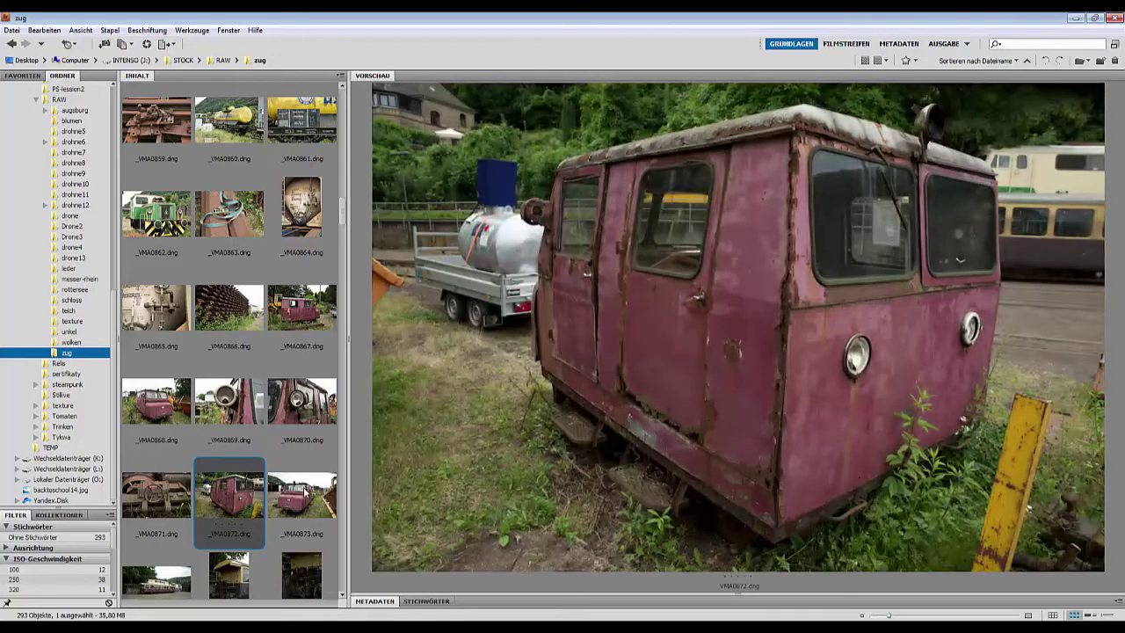
{"action": "left_click", "coordinate": [302, 496]}
Preview the yellow passenger carriage photos _VMA0874.dng to _VMA0879.dng and the green carriage photo _VMA0880.dng.
{"action": "scroll", "coordinate": [305, 492], "scroll_direction": "down", "scroll_amount": 2}
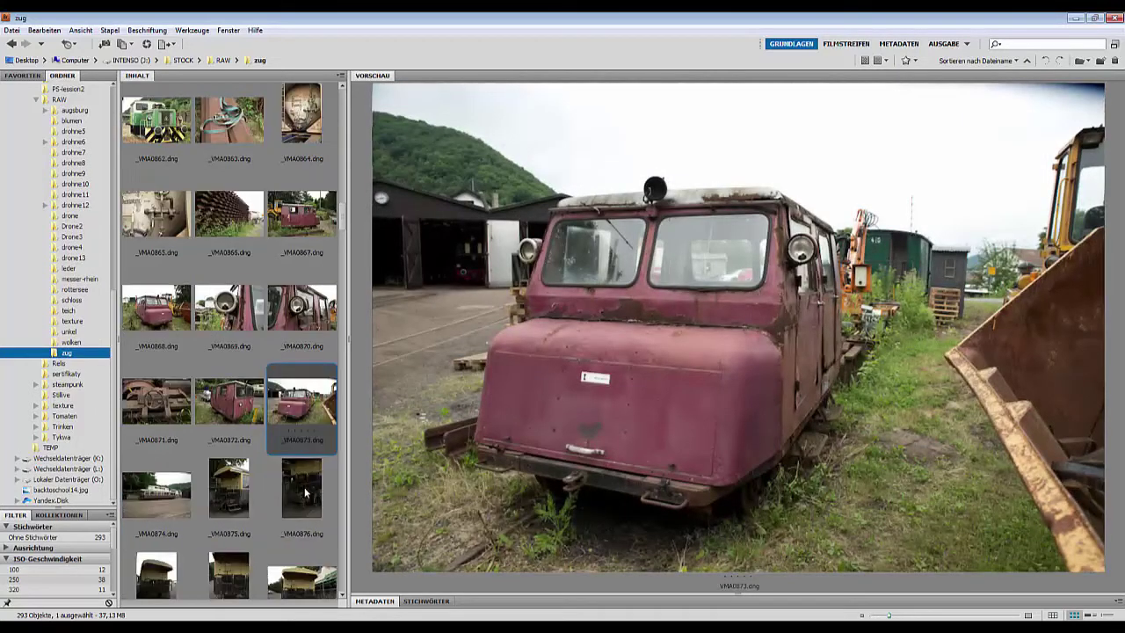
{"action": "left_click", "coordinate": [170, 408]}
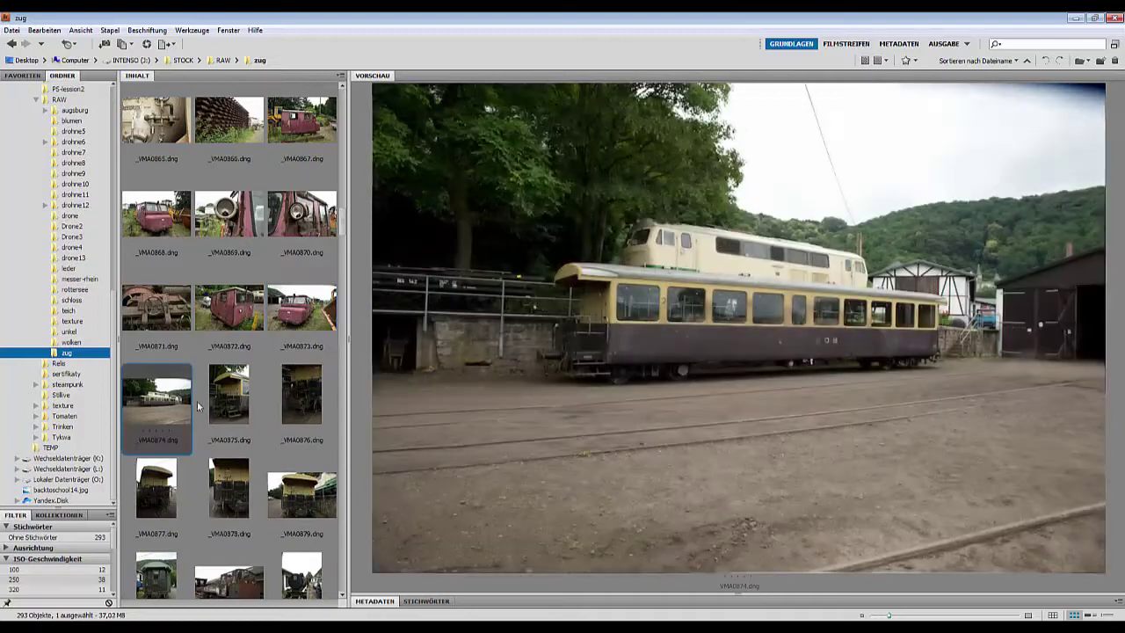
{"action": "left_click", "coordinate": [234, 399]}
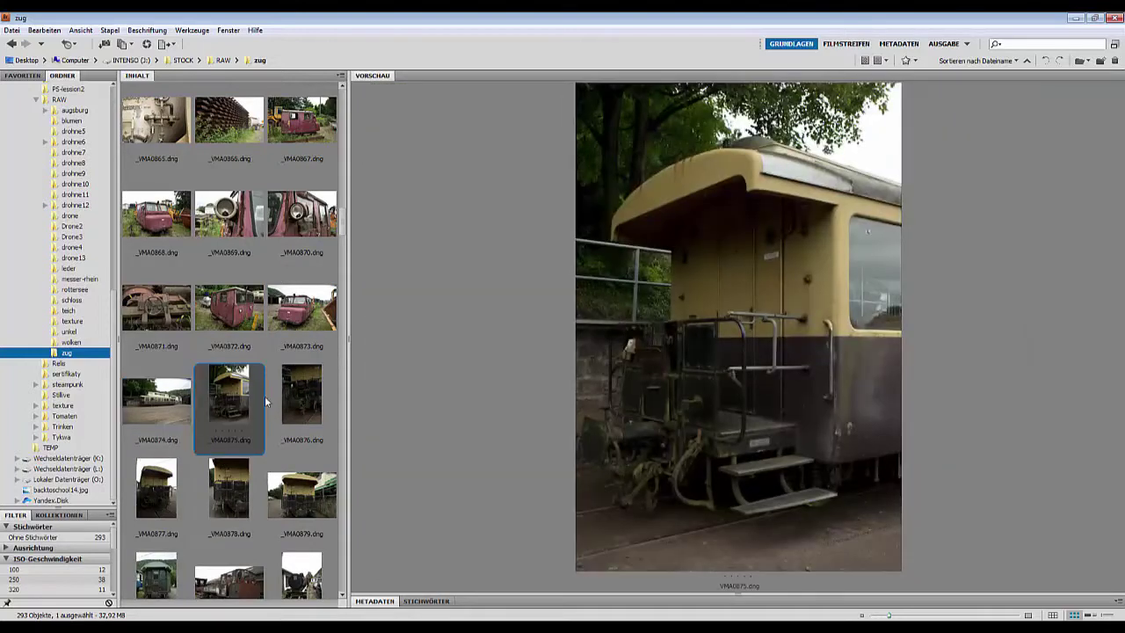
{"action": "left_click", "coordinate": [297, 402]}
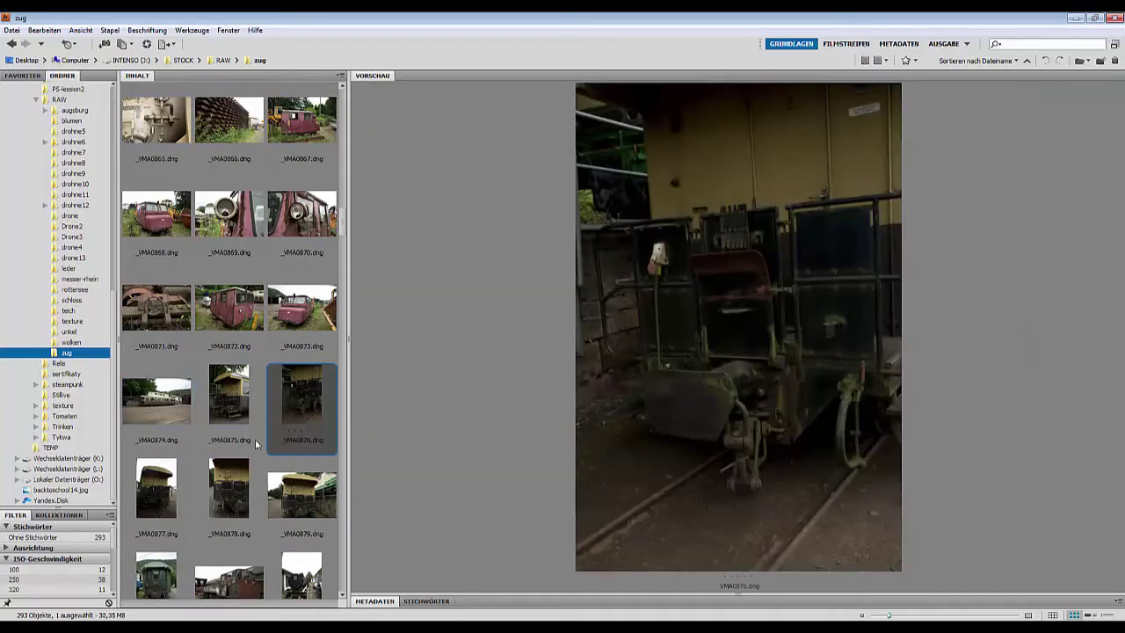
{"action": "left_click", "coordinate": [172, 489]}
{"action": "left_click", "coordinate": [225, 497]}
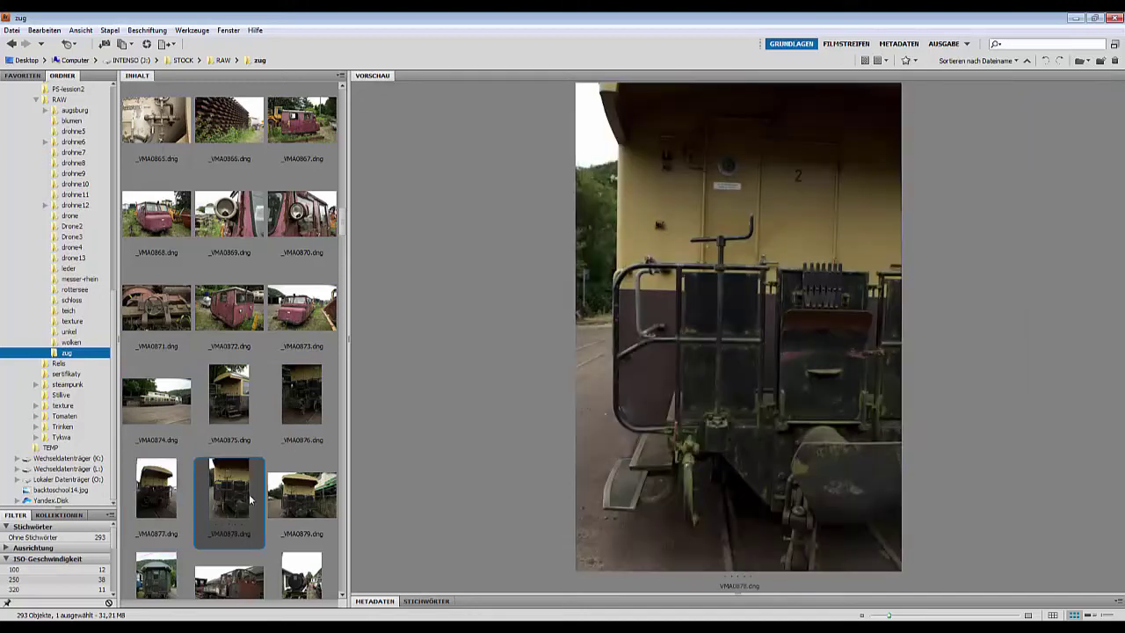
{"action": "left_click", "coordinate": [295, 498]}
{"action": "left_click", "coordinate": [165, 583]}
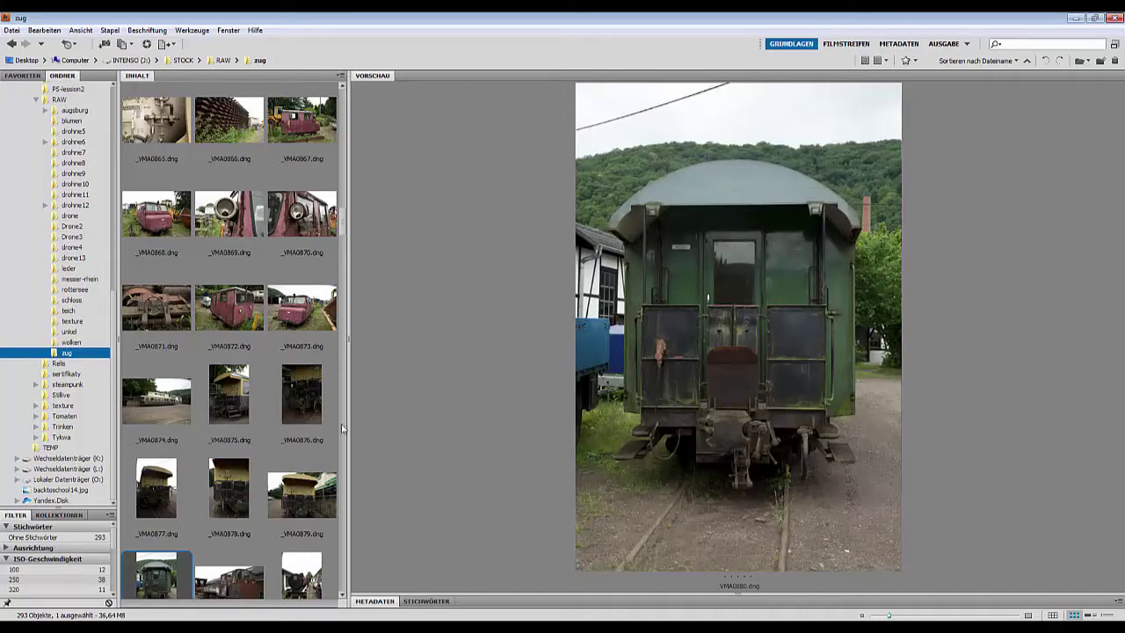
Preview the rusty steam locomotive photos _VMA0881.dng, _VMA0883.dng and _VMA0884.dng and the undercarriage photo _VMA0885.dng.
{"action": "scroll", "coordinate": [341, 428], "scroll_direction": "down", "scroll_amount": 2}
{"action": "left_click", "coordinate": [227, 404]}
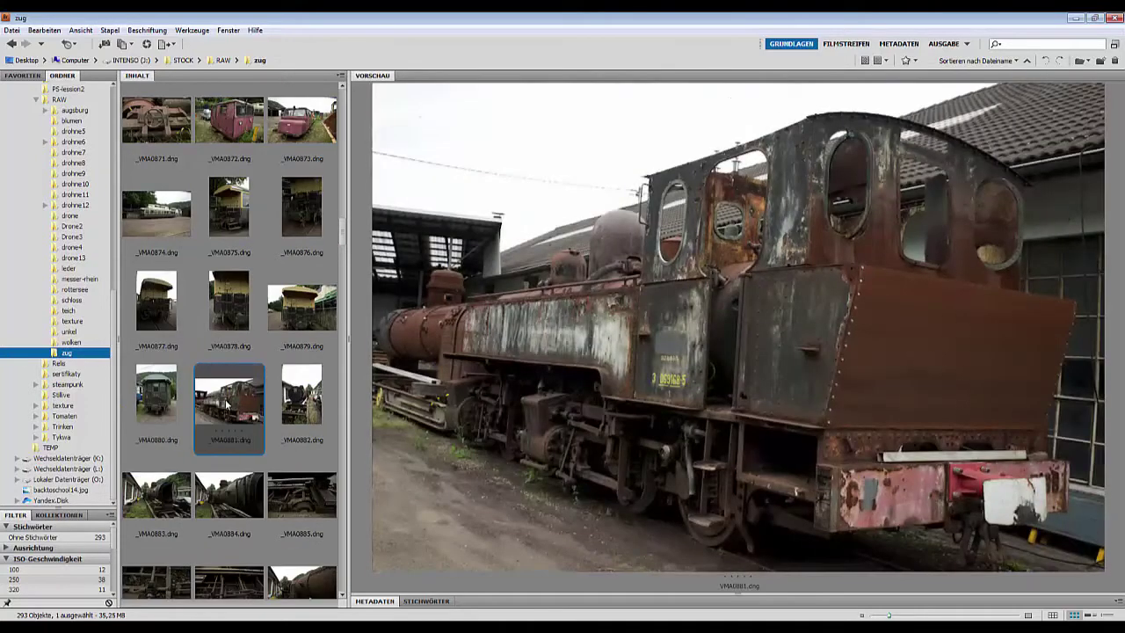
{"action": "left_click", "coordinate": [296, 495]}
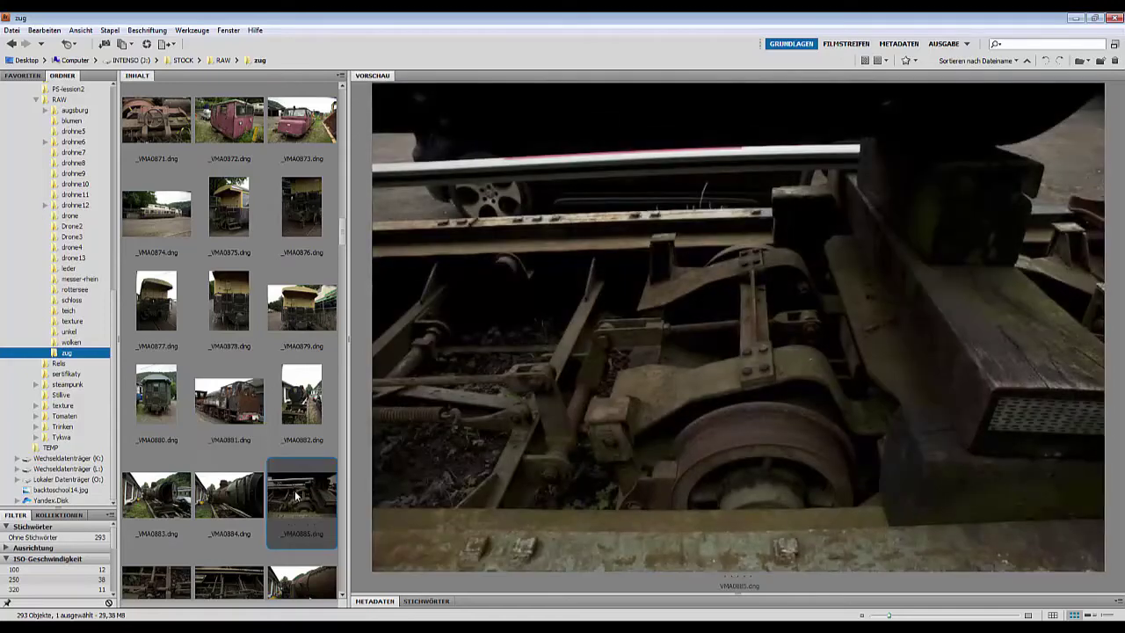
{"action": "left_click", "coordinate": [163, 506]}
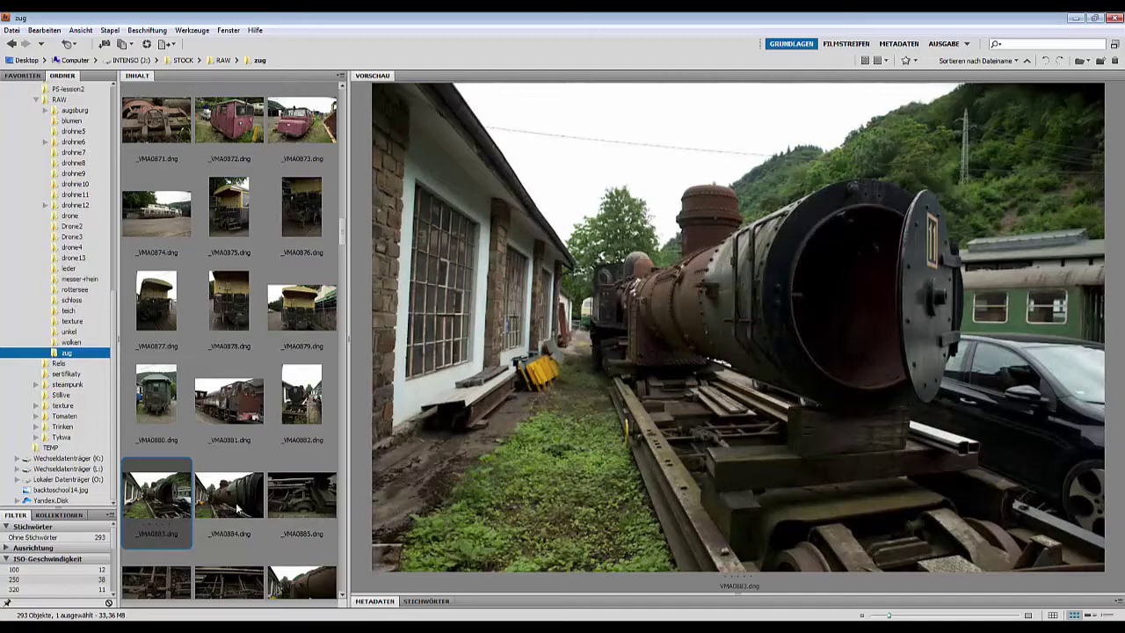
{"action": "left_click", "coordinate": [236, 508]}
{"action": "scroll", "coordinate": [237, 514], "scroll_direction": "down", "scroll_amount": 1}
{"action": "left_click", "coordinate": [285, 398]}
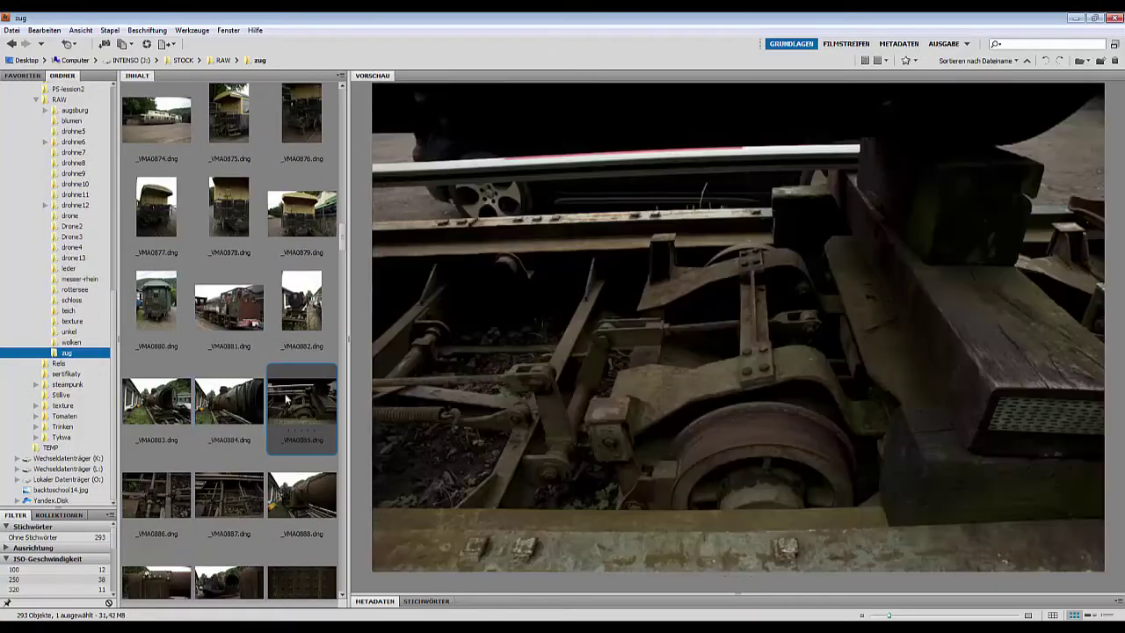
Preview the undercarriage photos _VMA0886.dng and _VMA0887.dng and the rusty boiler photo _VMA0888.dng.
{"action": "left_click", "coordinate": [166, 498]}
{"action": "left_click", "coordinate": [220, 506]}
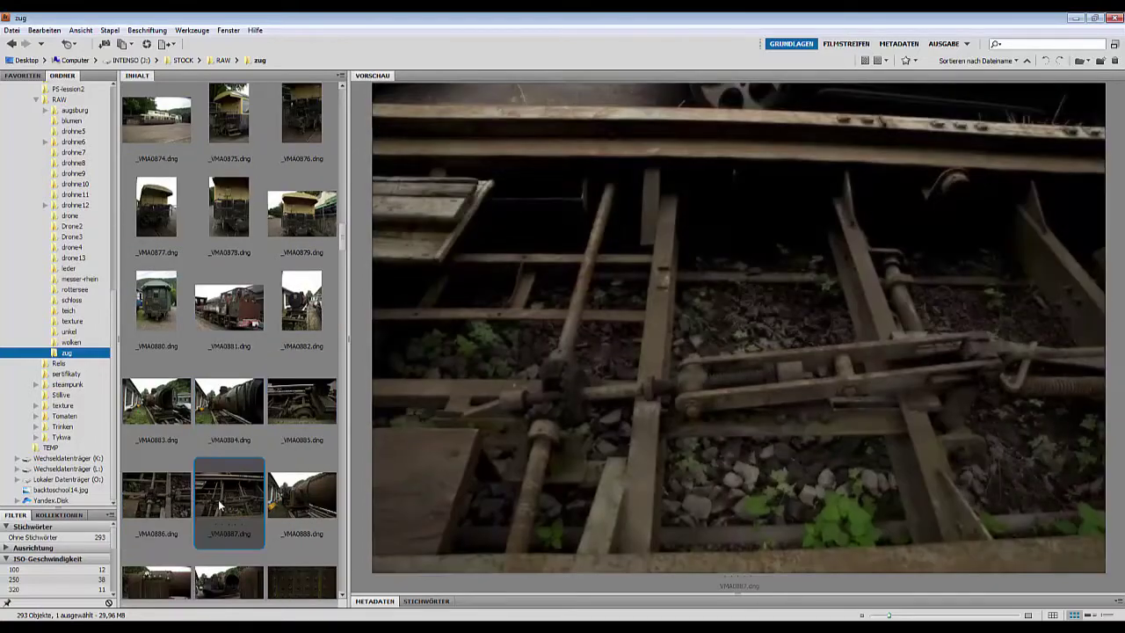
{"action": "left_click", "coordinate": [288, 505]}
Preview the locomotive boiler photos _VMA0889.dng and _VMA0890.dng and the riveted metal texture photos _VMA0891.dng and _VMA0892.dng.
{"action": "scroll", "coordinate": [268, 512], "scroll_direction": "down", "scroll_amount": 2}
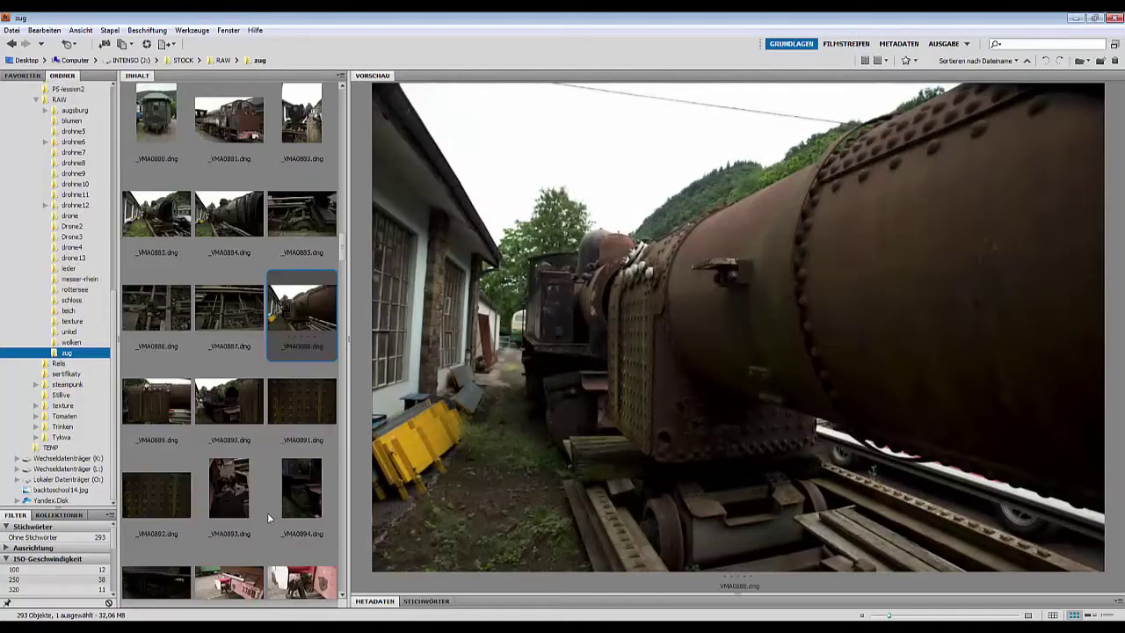
{"action": "left_click", "coordinate": [161, 418]}
{"action": "left_click", "coordinate": [232, 406]}
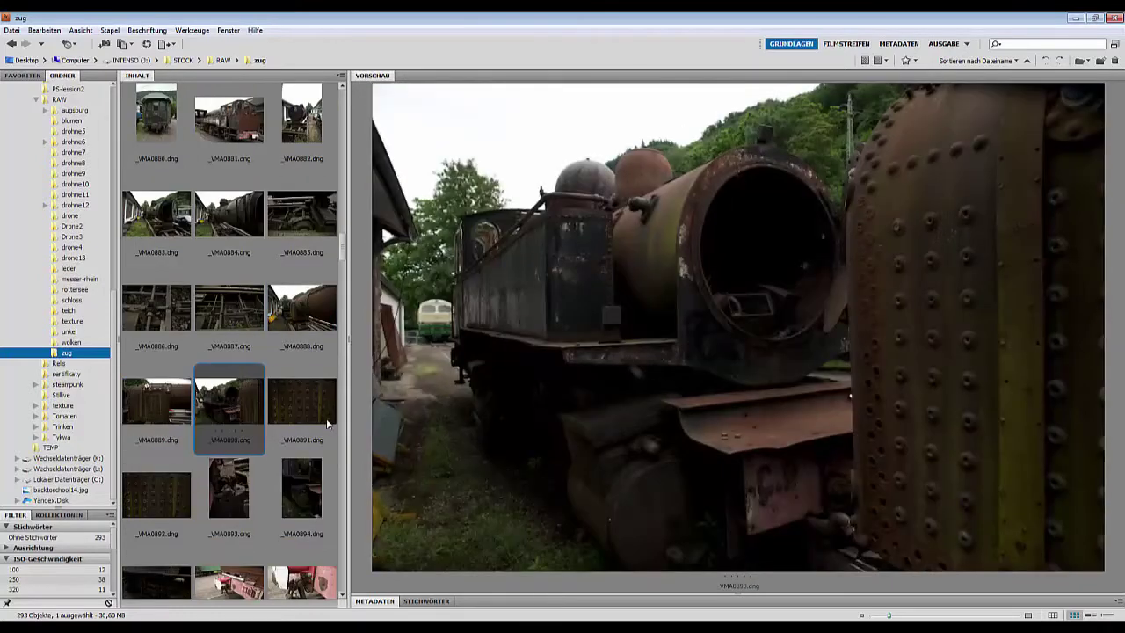
{"action": "left_click", "coordinate": [156, 406]}
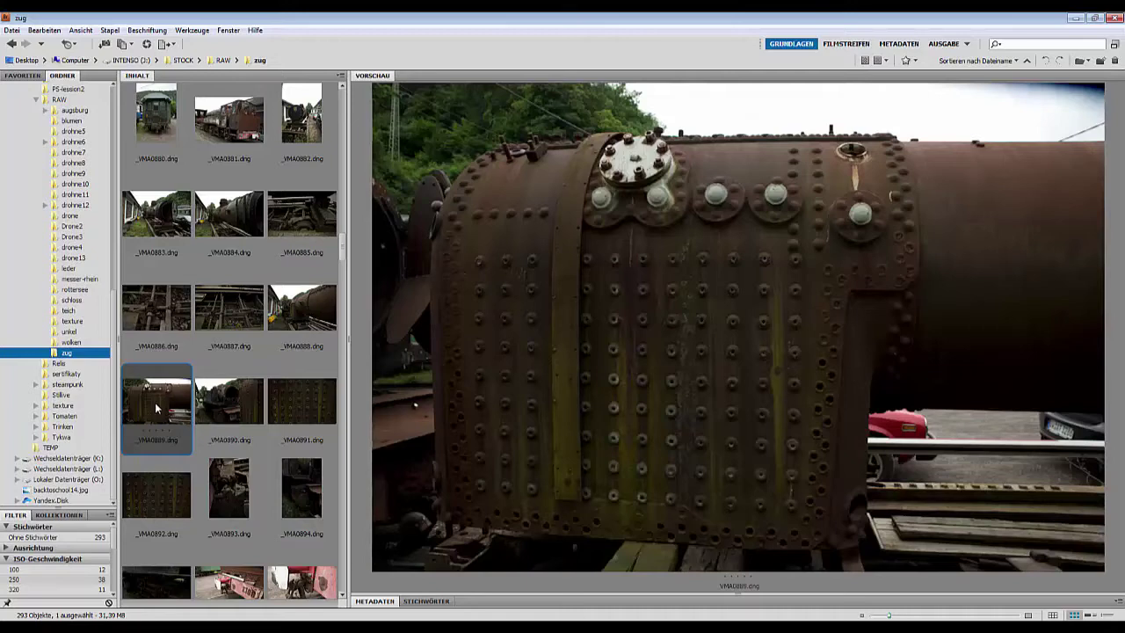
{"action": "left_click", "coordinate": [293, 411]}
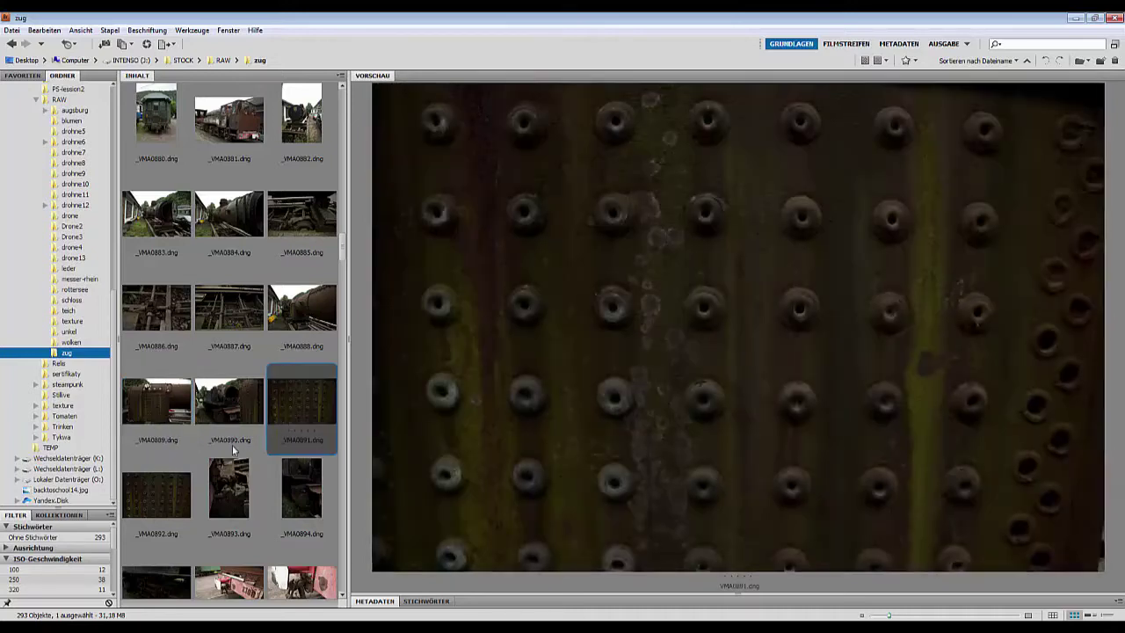
{"action": "left_click", "coordinate": [175, 485]}
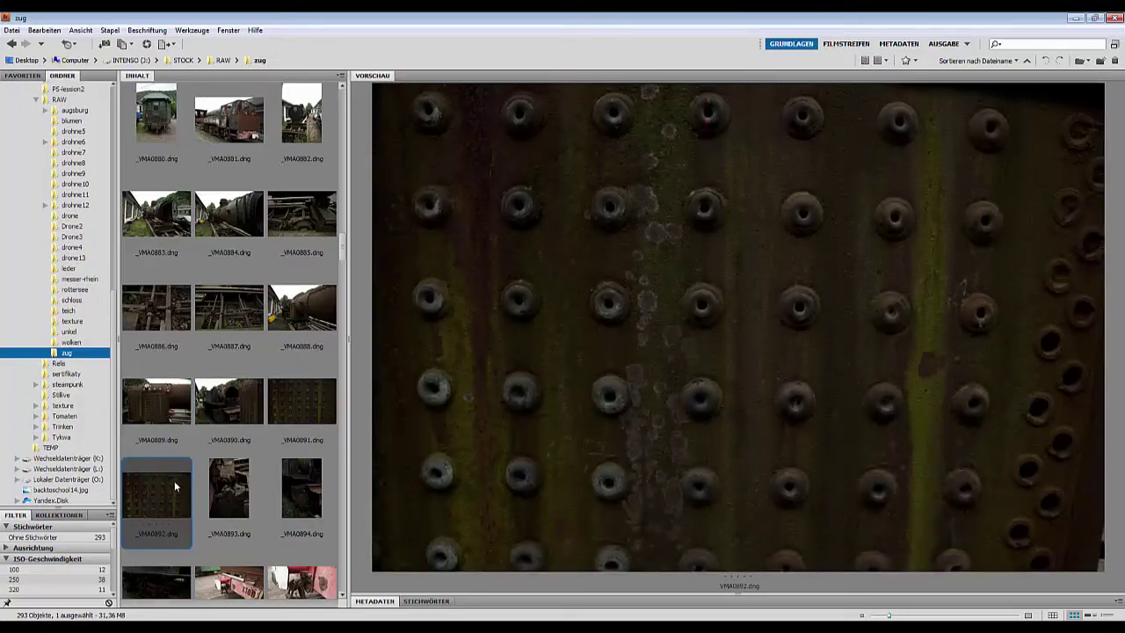
Preview the dark locomotive detail photos _VMA0893.dng and _VMA0894.dng and the red buffer and coupling photos _VMA0897.dng and _VMA0898.dng.
{"action": "left_click", "coordinate": [227, 491]}
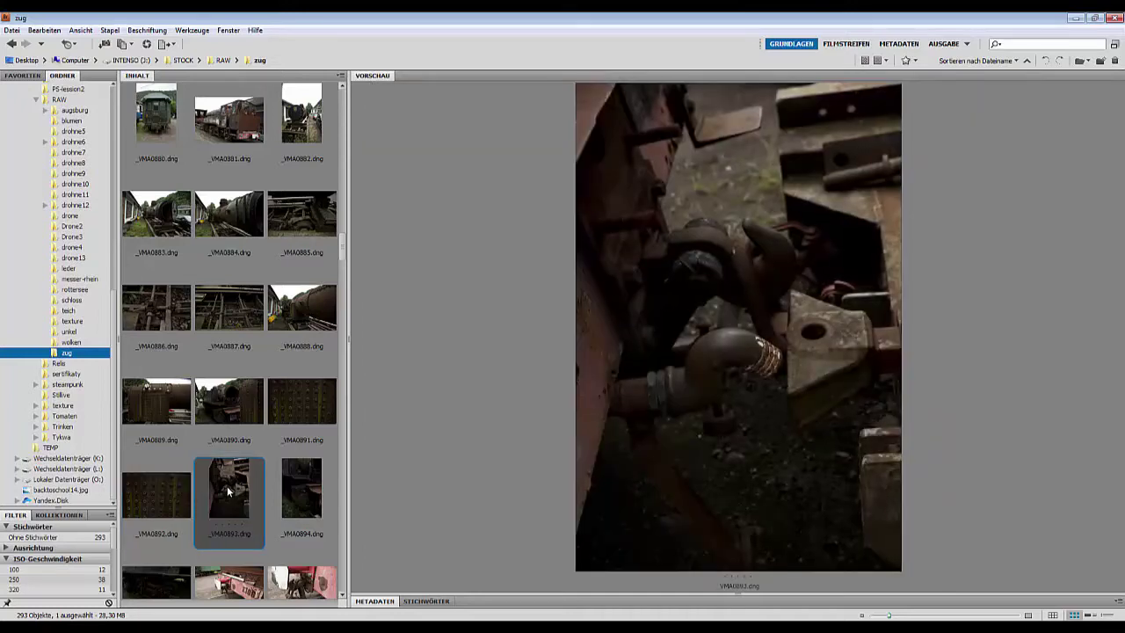
{"action": "left_click", "coordinate": [311, 489]}
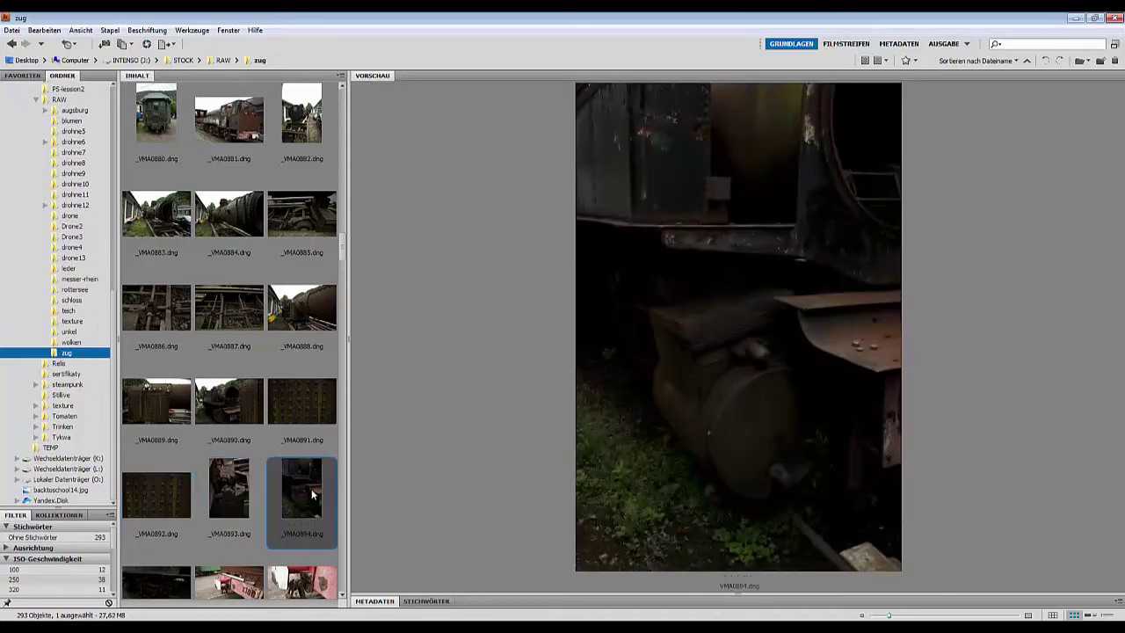
{"action": "scroll", "coordinate": [311, 488], "scroll_direction": "down", "scroll_amount": 2}
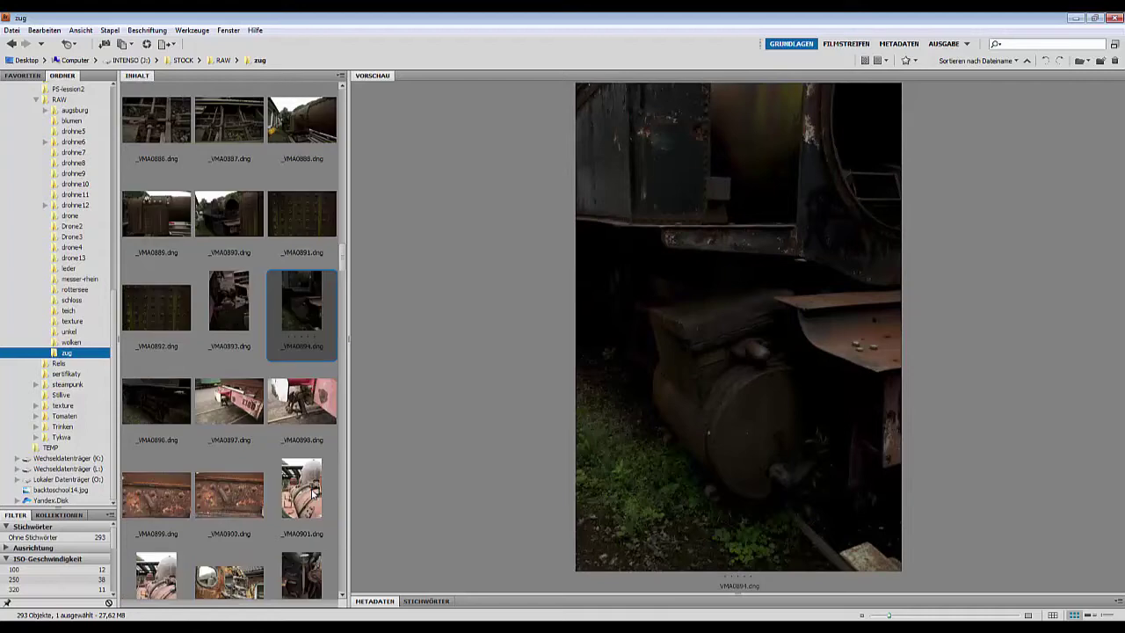
{"action": "left_click", "coordinate": [231, 413]}
{"action": "left_click", "coordinate": [279, 413]}
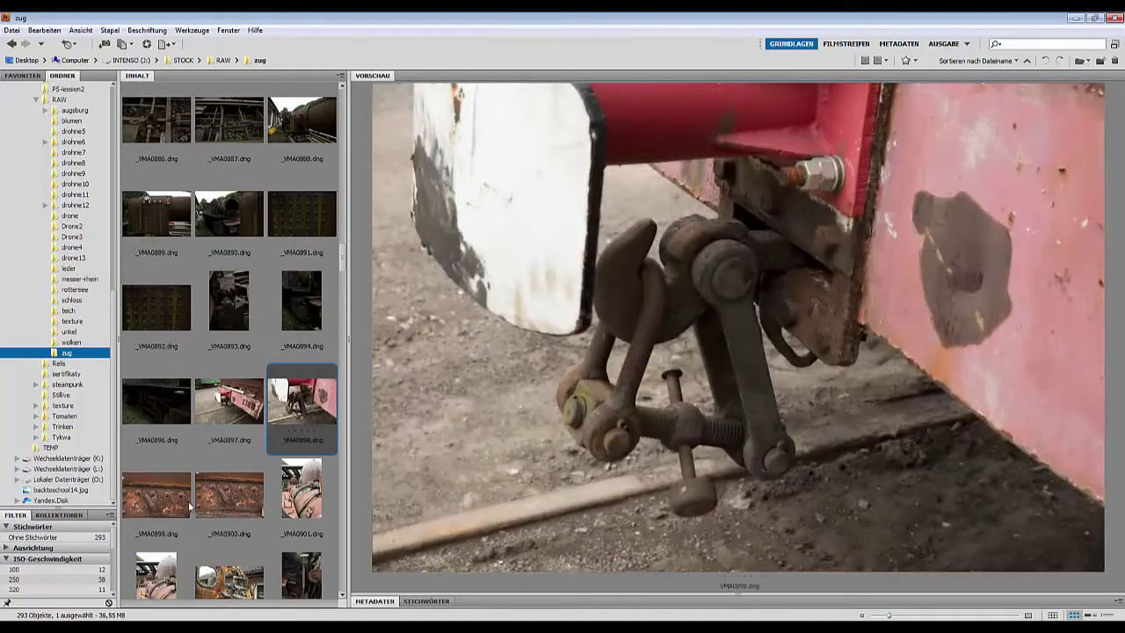
Preview the rusty rivet textures _VMA0899.dng and _VMA0900.dng, the boiler dome photo _VMA0901.dng and the valve fittings photo _VMA0903.dng.
{"action": "left_click", "coordinate": [169, 503]}
{"action": "left_click", "coordinate": [248, 496]}
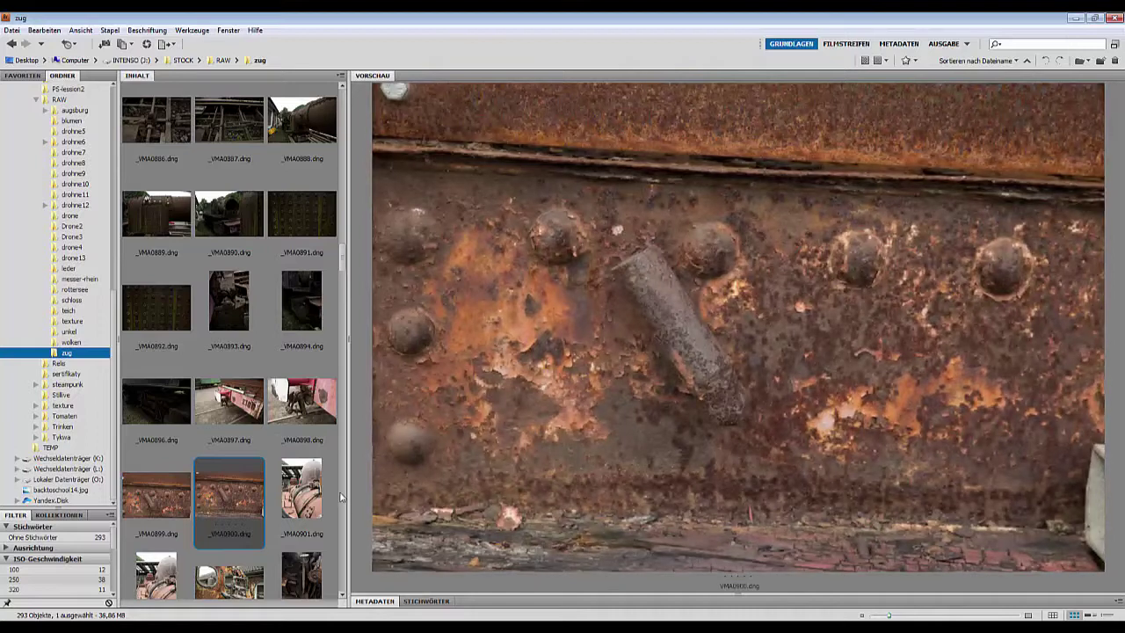
{"action": "key", "text": "Right"}
{"action": "scroll", "coordinate": [191, 463], "scroll_direction": "down", "scroll_amount": 3}
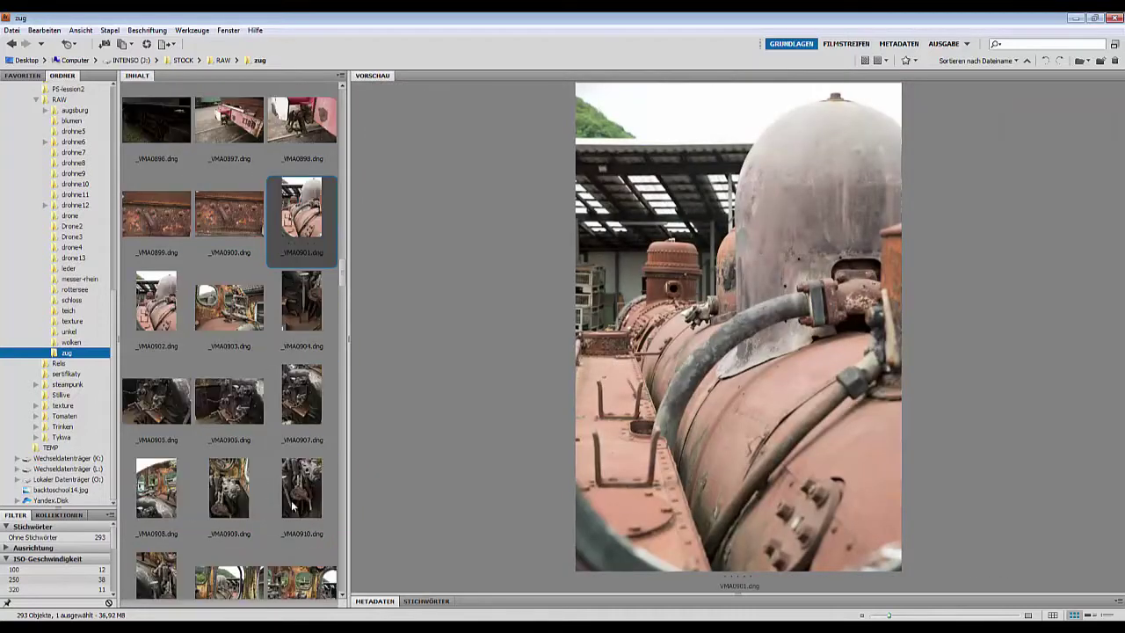
{"action": "left_click", "coordinate": [235, 314]}
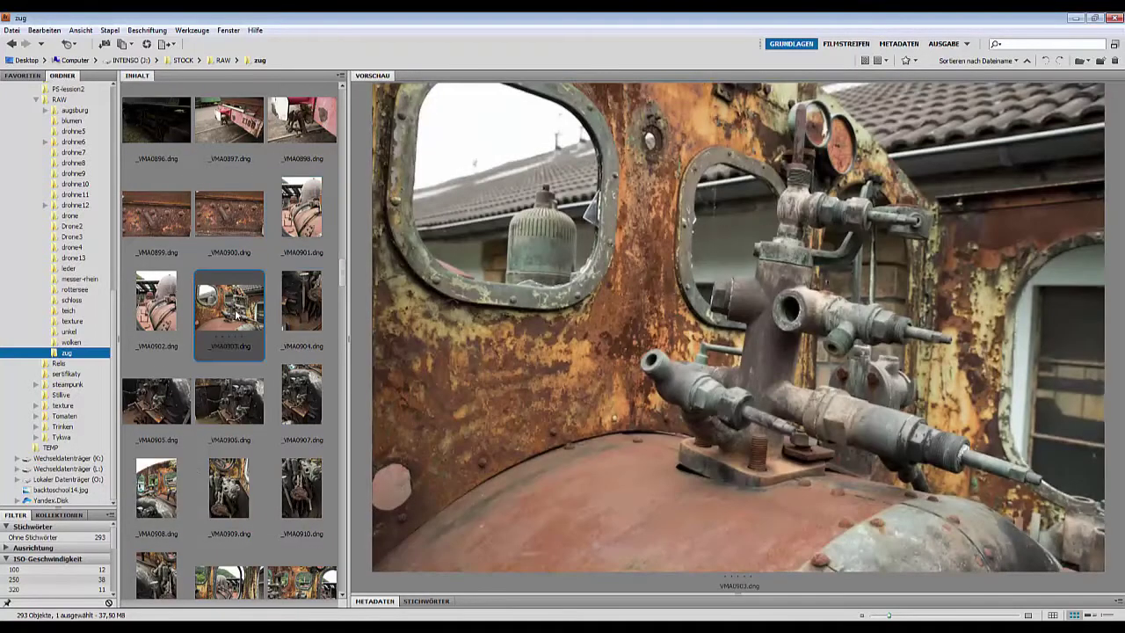